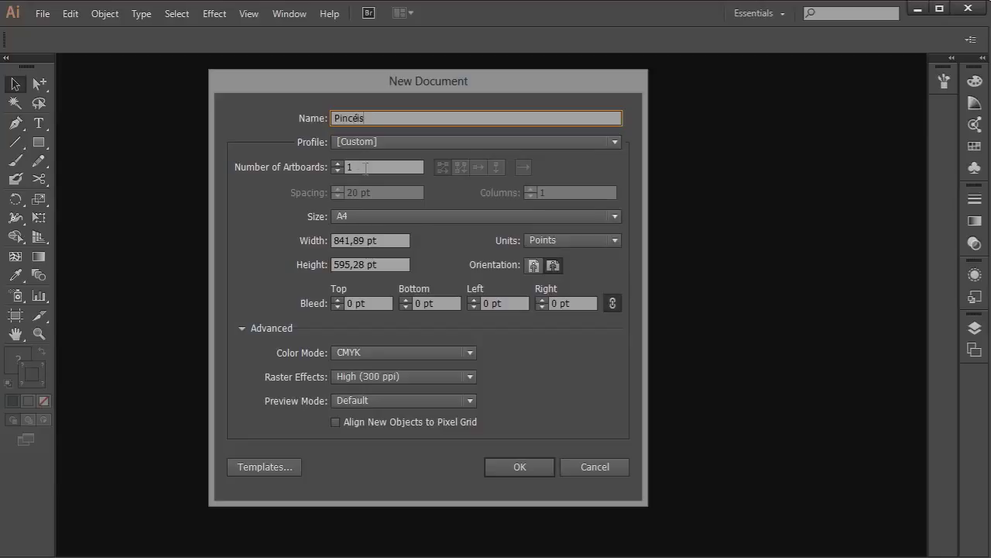
Step: Create the A4 document Pincéis in portrait orientation and place a small Girafa.png near the page's upper-left corner
{"action": "left_click", "coordinate": [534, 266]}
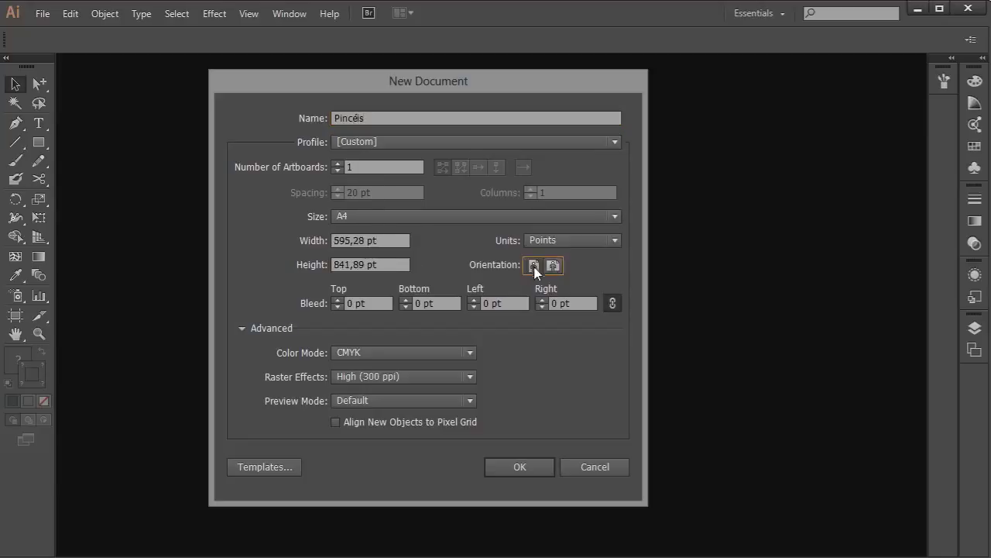
{"action": "left_click", "coordinate": [531, 469]}
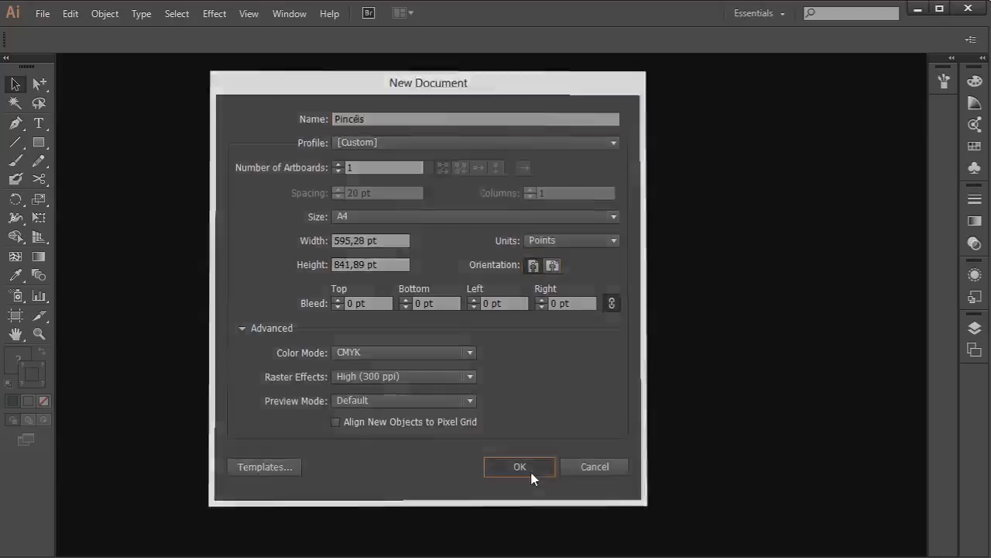
{"action": "left_click", "coordinate": [42, 14]}
{"action": "left_click", "coordinate": [97, 267]}
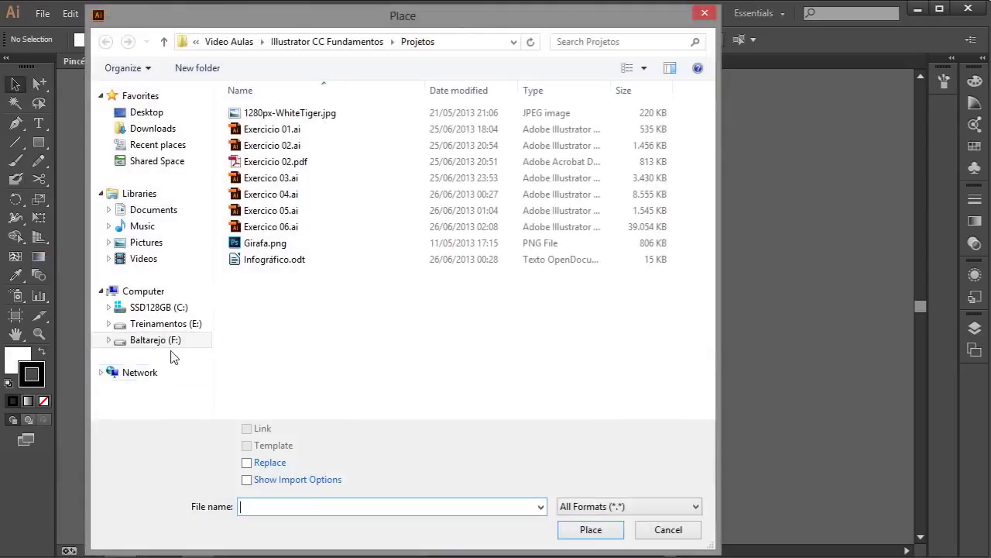
{"action": "double_click", "coordinate": [263, 243]}
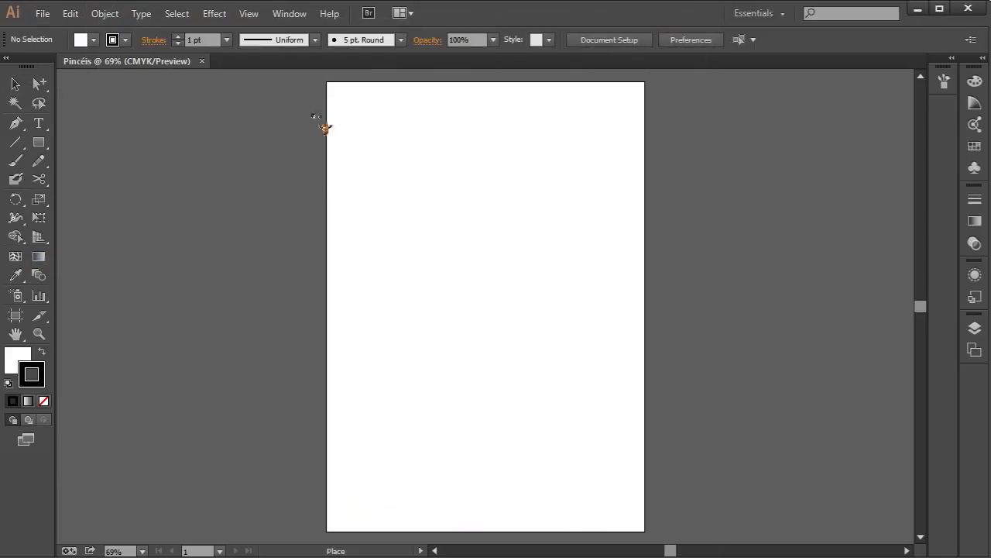
{"action": "left_click_drag", "start_coordinate": [352, 97], "coordinate": [412, 192]}
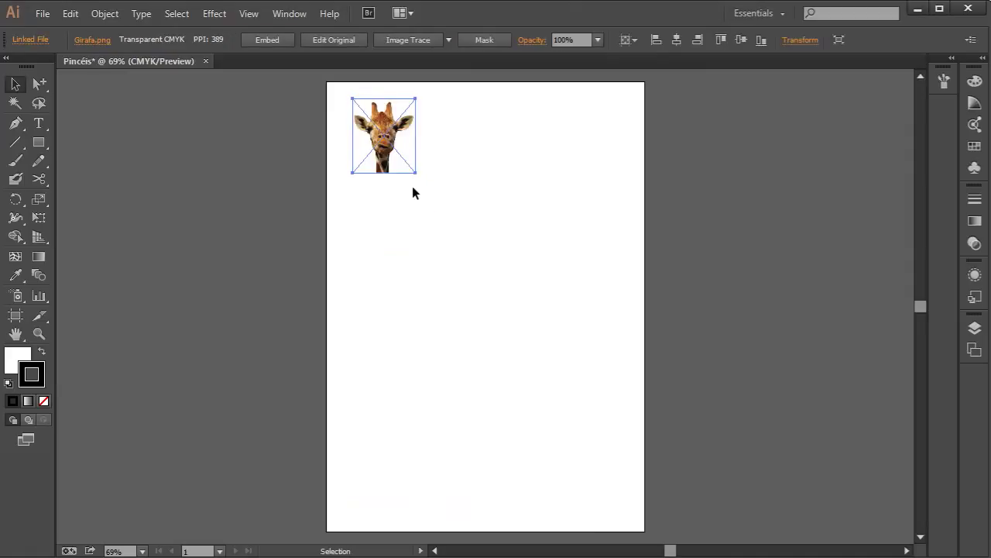
Step: Open the file Exercicio 02.ai from the Projetos folder
{"action": "left_click", "coordinate": [43, 142]}
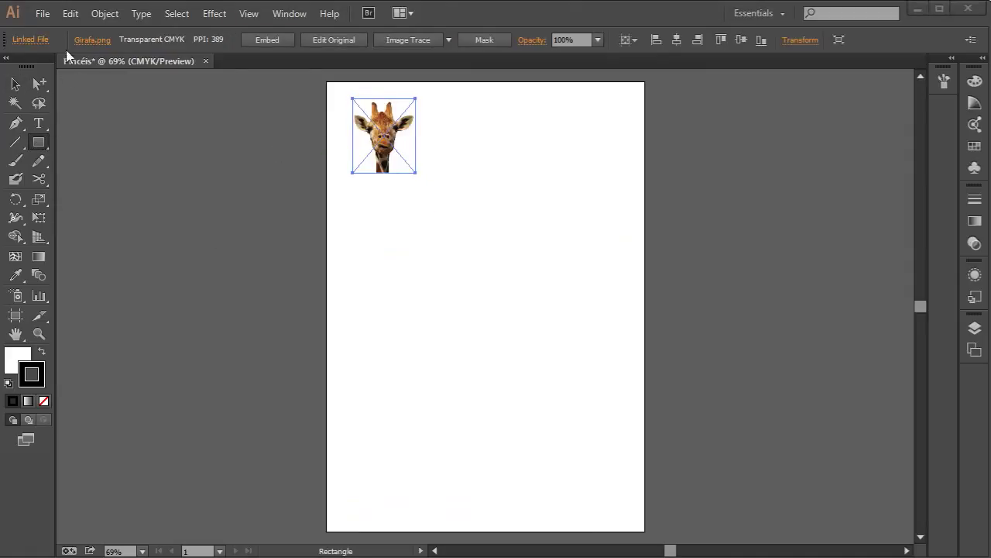
{"action": "left_click", "coordinate": [44, 13]}
{"action": "left_click", "coordinate": [74, 67]}
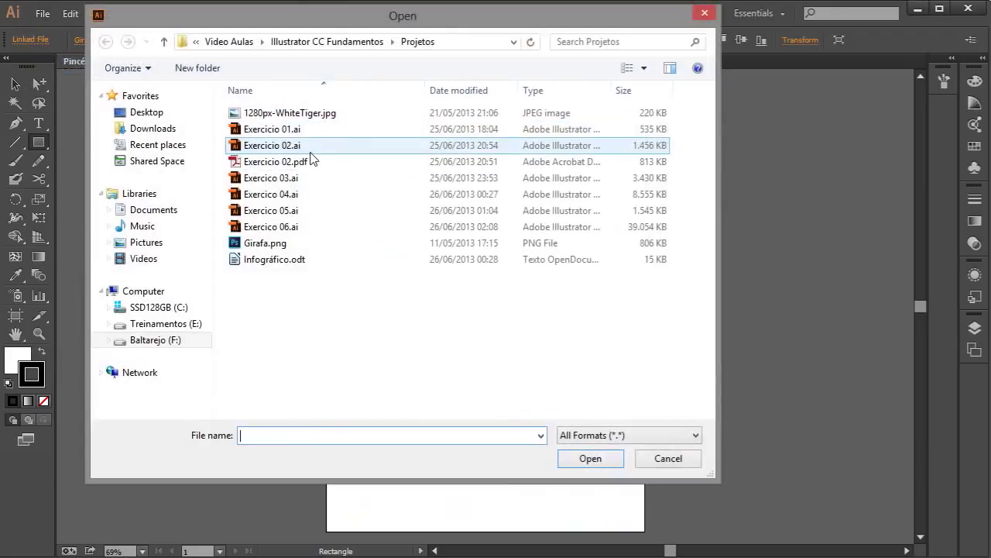
{"action": "double_click", "coordinate": [232, 147]}
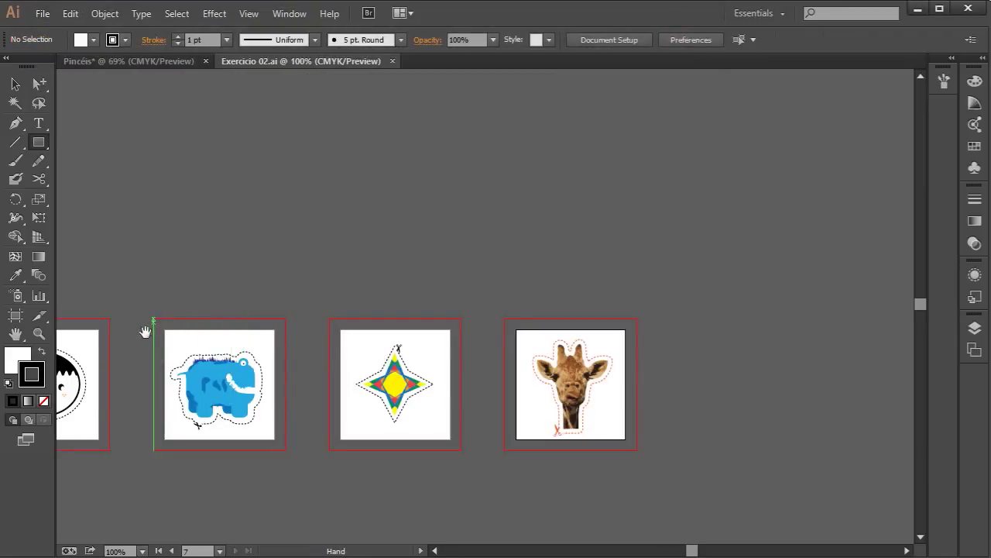
Step: Copy the red flower artwork from the first artboard, close Exercicio 02.ai, and paste the flower into the Pincéis document
{"action": "left_click_drag", "start_coordinate": [147, 332], "coordinate": [619, 250]}
{"action": "left_click_drag", "start_coordinate": [191, 286], "coordinate": [490, 281]}
{"action": "left_click_drag", "start_coordinate": [240, 218], "coordinate": [372, 354]}
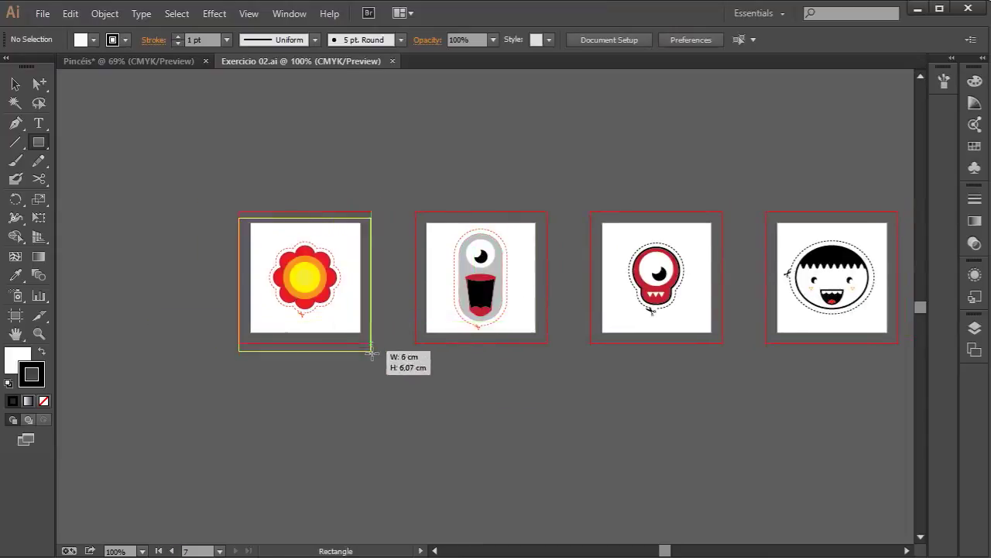
{"action": "key", "text": "ctrl+z"}
{"action": "key", "text": "v"}
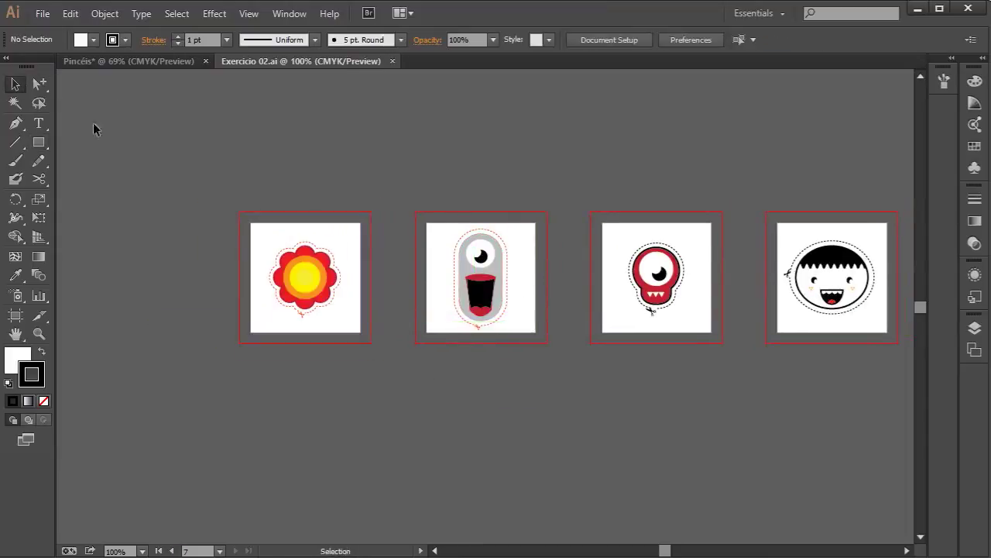
{"action": "left_click_drag", "start_coordinate": [252, 227], "coordinate": [371, 338]}
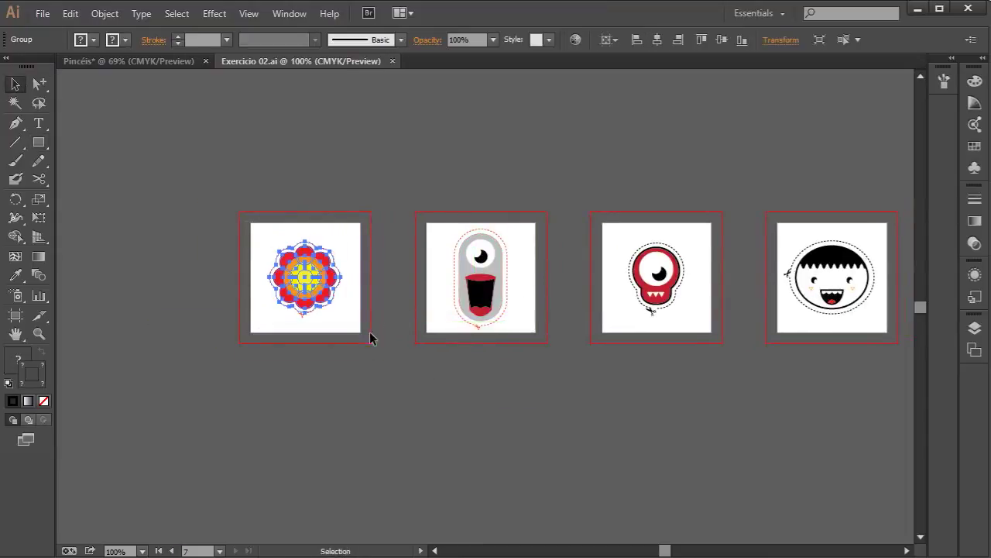
{"action": "key", "text": "ctrl+c"}
{"action": "left_click", "coordinate": [395, 60]}
{"action": "left_click", "coordinate": [472, 157]}
{"action": "key", "text": "ctrl+v"}
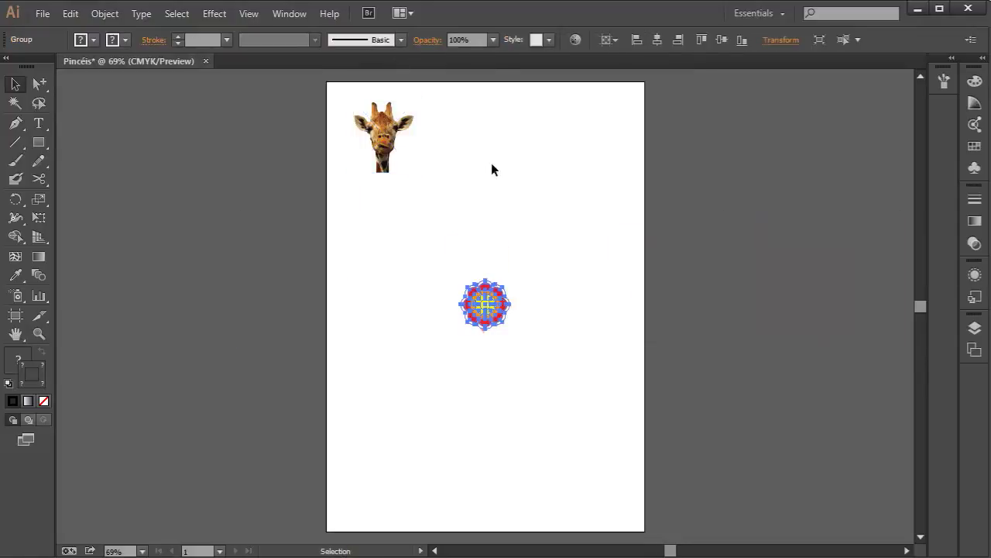
Step: Ungroup the pasted flower and delete the cut outline surrounding it
{"action": "left_click", "coordinate": [491, 245]}
{"action": "left_click", "coordinate": [495, 279]}
{"action": "right_click", "coordinate": [492, 289]}
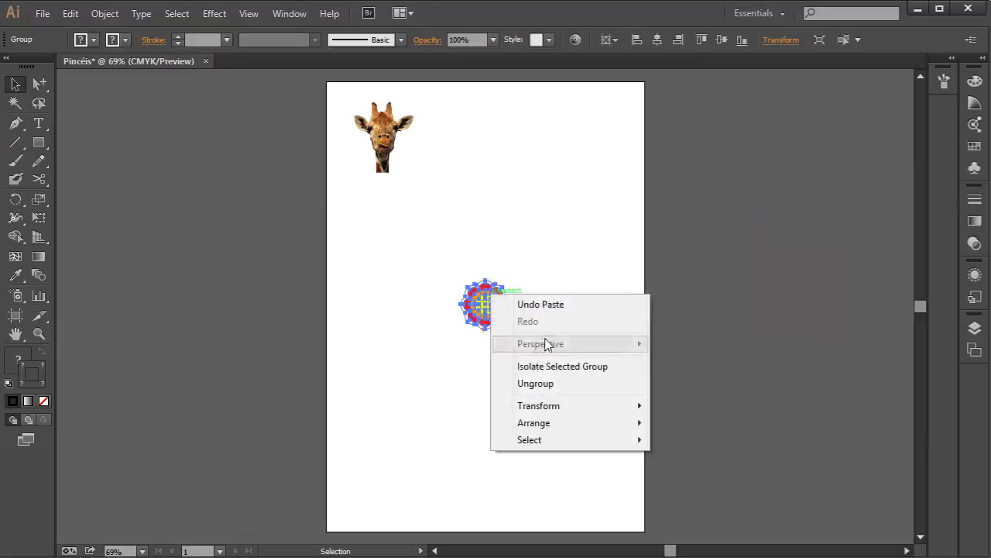
{"action": "left_click", "coordinate": [549, 382]}
{"action": "left_click", "coordinate": [547, 319]}
{"action": "left_click", "coordinate": [510, 299]}
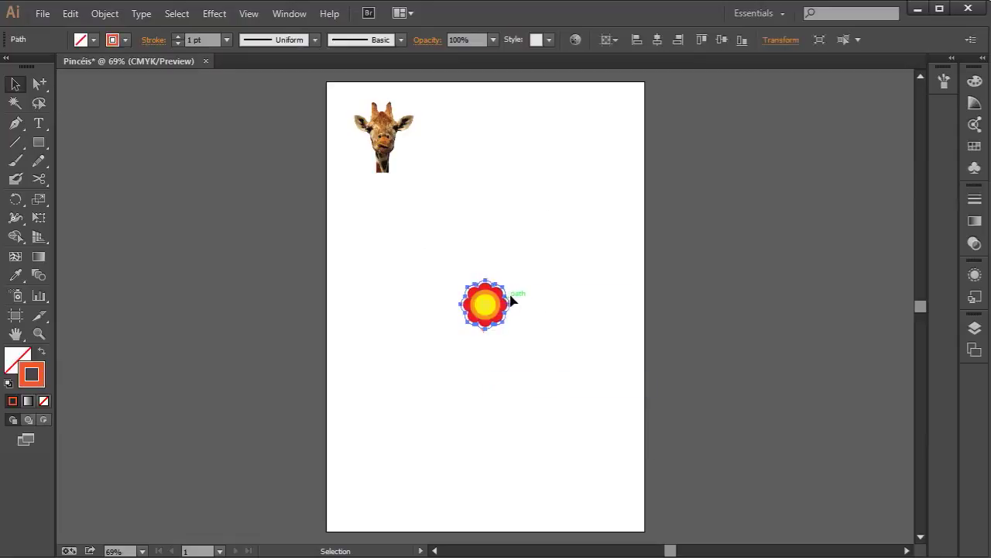
{"action": "key", "text": "Delete"}
Step: Move the flower up beside the giraffe and place a duplicate directly below it
{"action": "left_click_drag", "start_coordinate": [457, 270], "coordinate": [515, 345]}
{"action": "left_click_drag", "start_coordinate": [484, 299], "coordinate": [458, 171]}
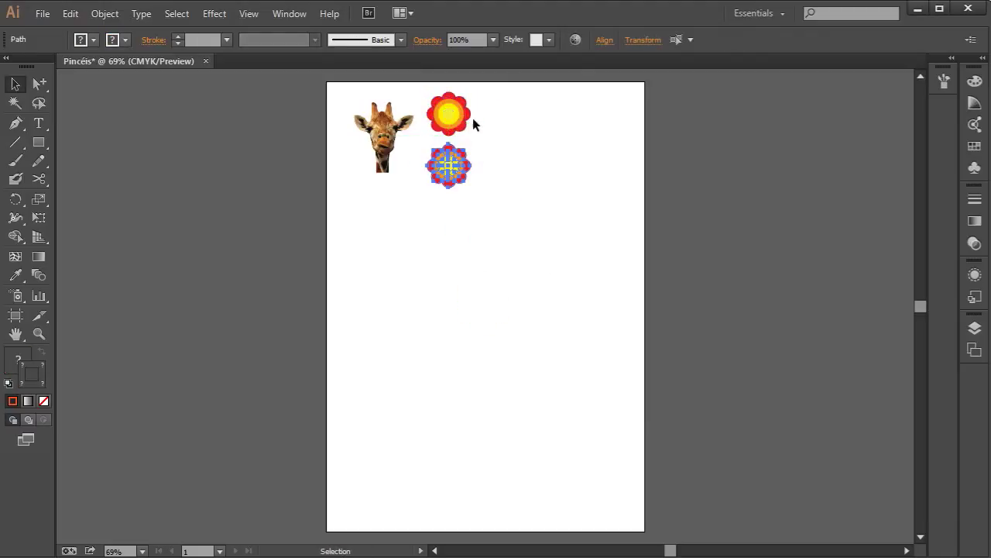
Step: Recolor the lower flower's artwork, changing the red petals to blue and the darker red to a pale violet-blue
{"action": "left_click", "coordinate": [575, 43]}
{"action": "left_click", "coordinate": [675, 117]}
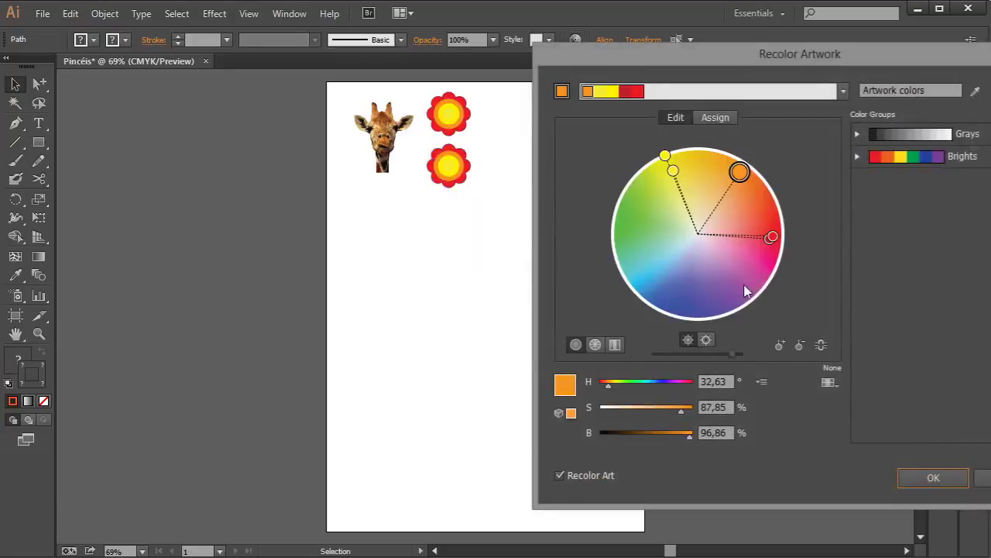
{"action": "left_click_drag", "start_coordinate": [771, 238], "coordinate": [666, 299]}
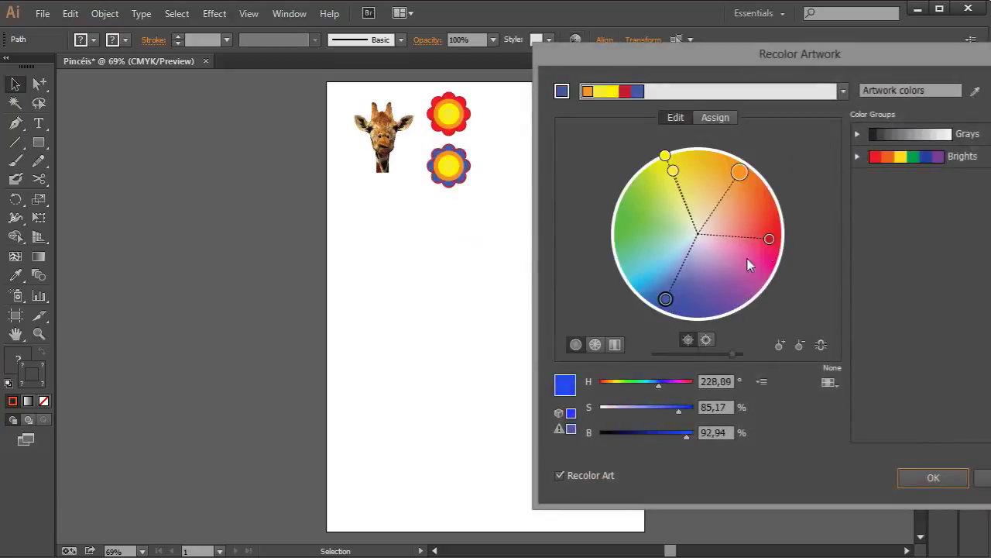
{"action": "left_click_drag", "start_coordinate": [772, 241], "coordinate": [684, 263]}
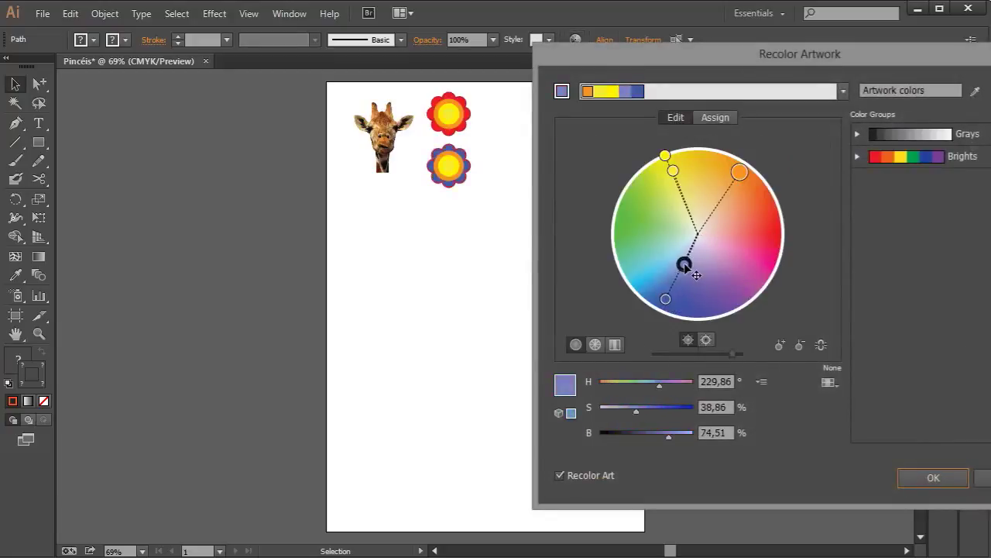
{"action": "left_click", "coordinate": [932, 477]}
{"action": "left_click", "coordinate": [533, 161]}
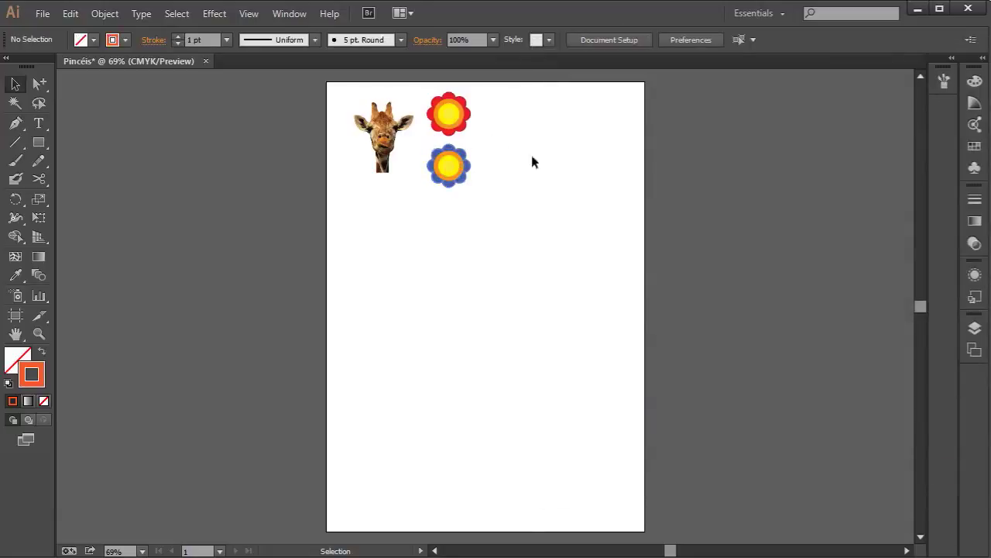
Step: Paint an orange splatter with loose specks above and below it beside the flowers, using the Blob Brush
{"action": "left_click", "coordinate": [15, 178]}
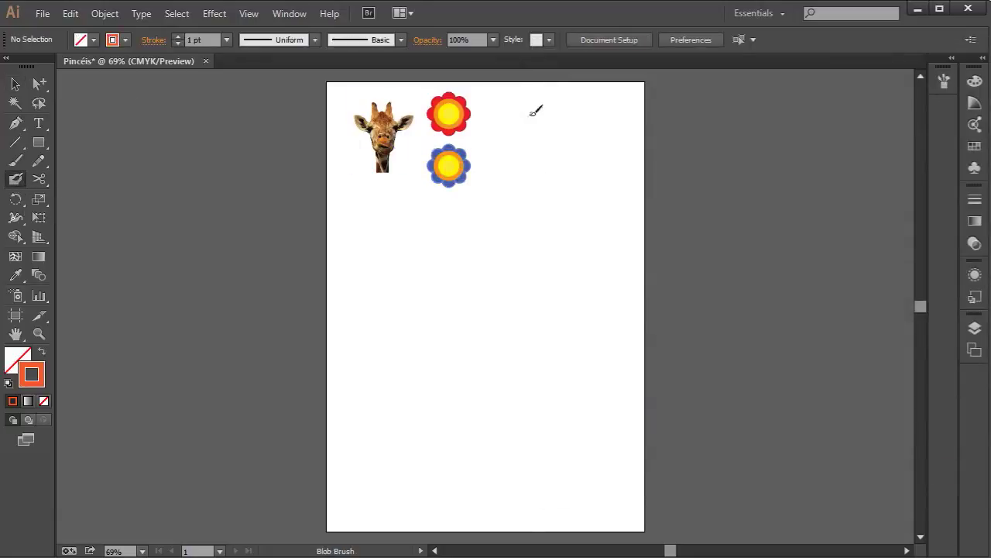
{"action": "left_click_drag", "start_coordinate": [512, 119], "coordinate": [516, 127]}
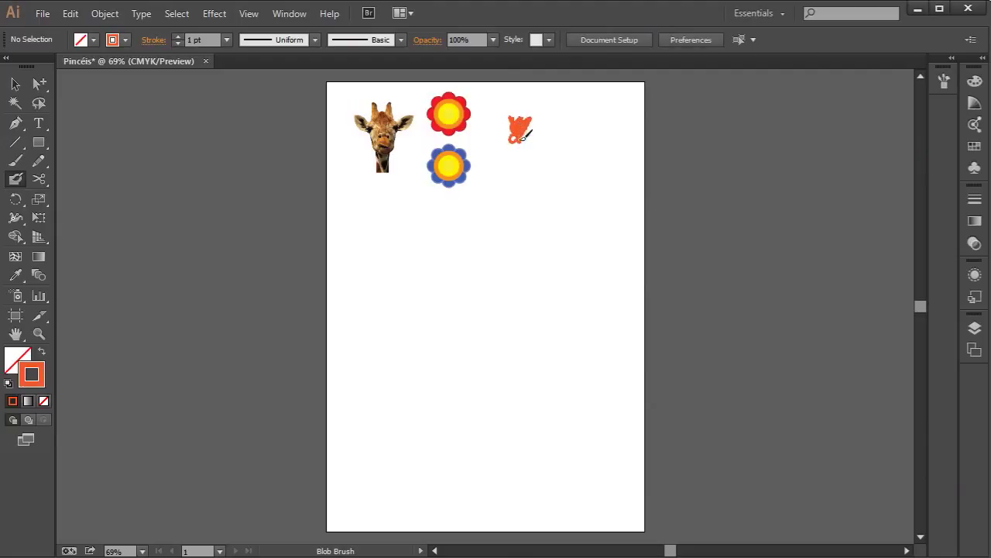
{"action": "mouse_move", "coordinate": [522, 137]}
{"action": "left_mouse_down"}
{"action": "mouse_move", "coordinate": [536, 165]}
{"action": "mouse_move", "coordinate": [522, 162]}
{"action": "mouse_move", "coordinate": [519, 144]}
{"action": "mouse_move", "coordinate": [510, 148]}
{"action": "mouse_move", "coordinate": [533, 155]}
{"action": "mouse_move", "coordinate": [526, 125]}
{"action": "mouse_move", "coordinate": [538, 131]}
{"action": "mouse_move", "coordinate": [506, 147]}
{"action": "mouse_move", "coordinate": [511, 126]}
{"action": "mouse_move", "coordinate": [501, 143]}
{"action": "mouse_move", "coordinate": [504, 133]}
{"action": "mouse_move", "coordinate": [522, 139]}
{"action": "mouse_move", "coordinate": [511, 108]}
{"action": "mouse_move", "coordinate": [547, 108]}
{"action": "left_mouse_up"}
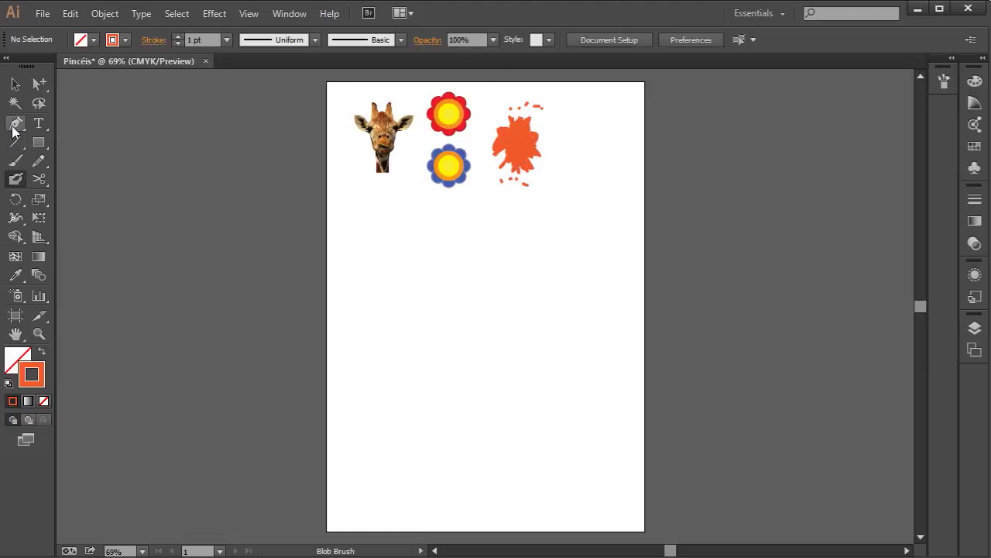
Step: Create a new Art Brush from the whole splatter, keeping the default options with Stretch to Fit Stroke Length
{"action": "left_click", "coordinate": [16, 83]}
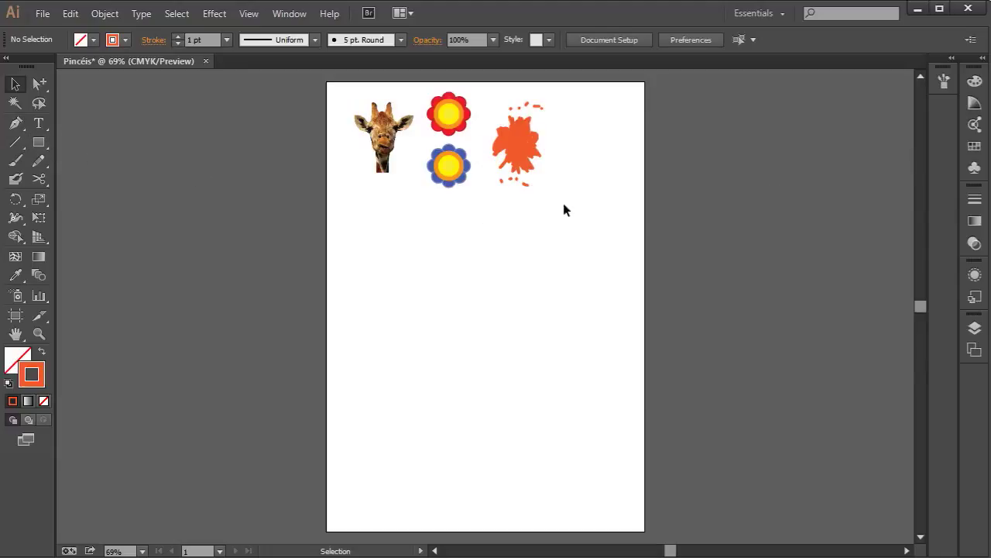
{"action": "left_click_drag", "start_coordinate": [563, 204], "coordinate": [490, 90]}
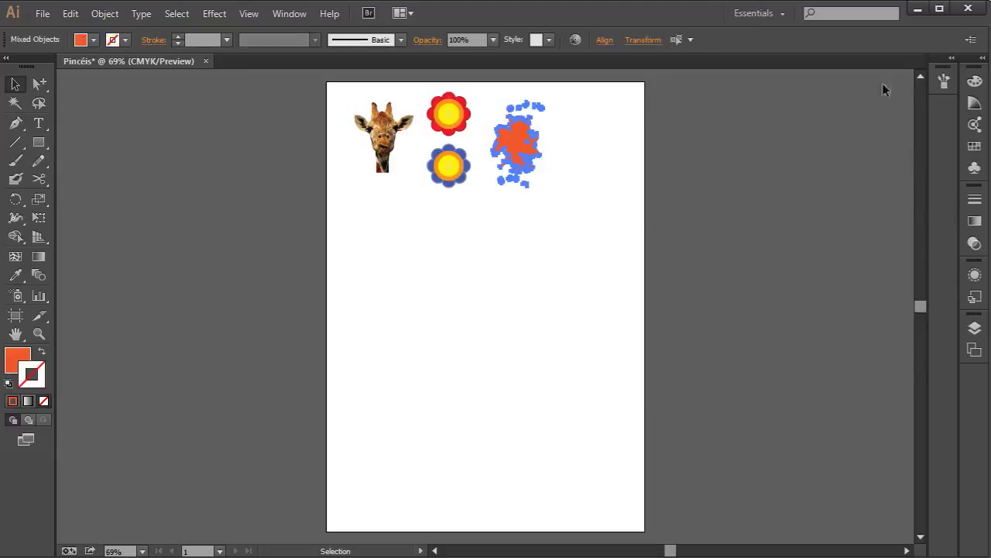
{"action": "left_click", "coordinate": [944, 82]}
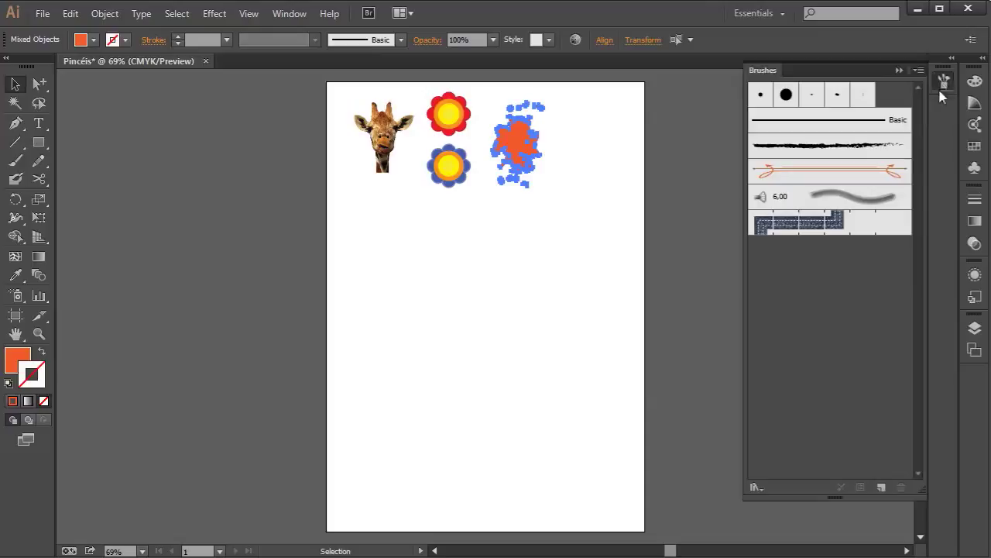
{"action": "left_click", "coordinate": [882, 487]}
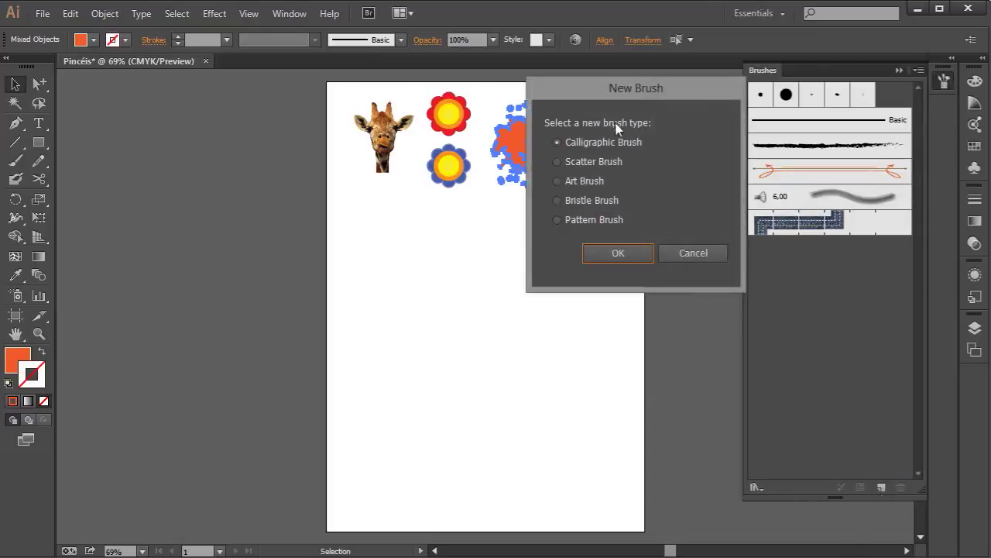
{"action": "left_click_drag", "start_coordinate": [588, 95], "coordinate": [668, 96]}
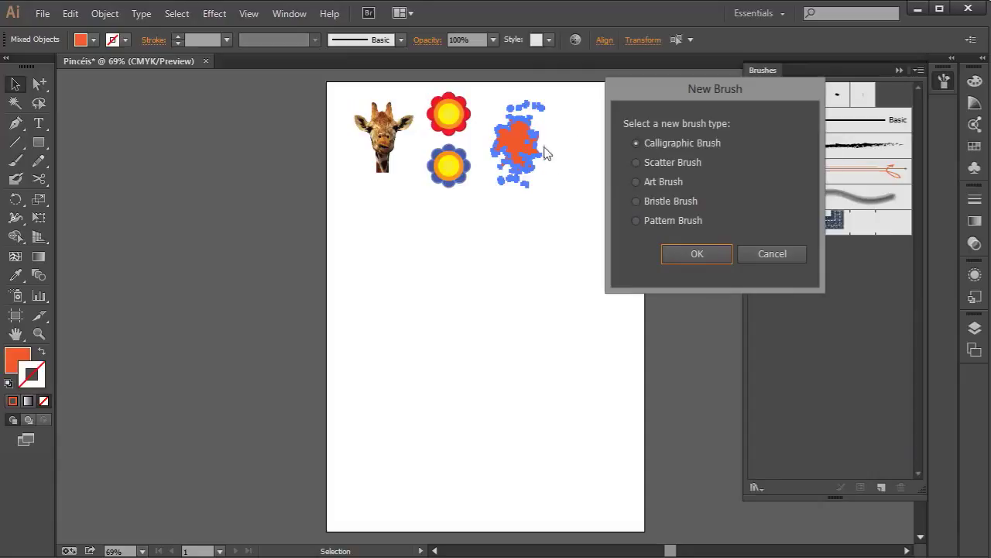
{"action": "left_click", "coordinate": [664, 183]}
{"action": "left_click", "coordinate": [692, 255]}
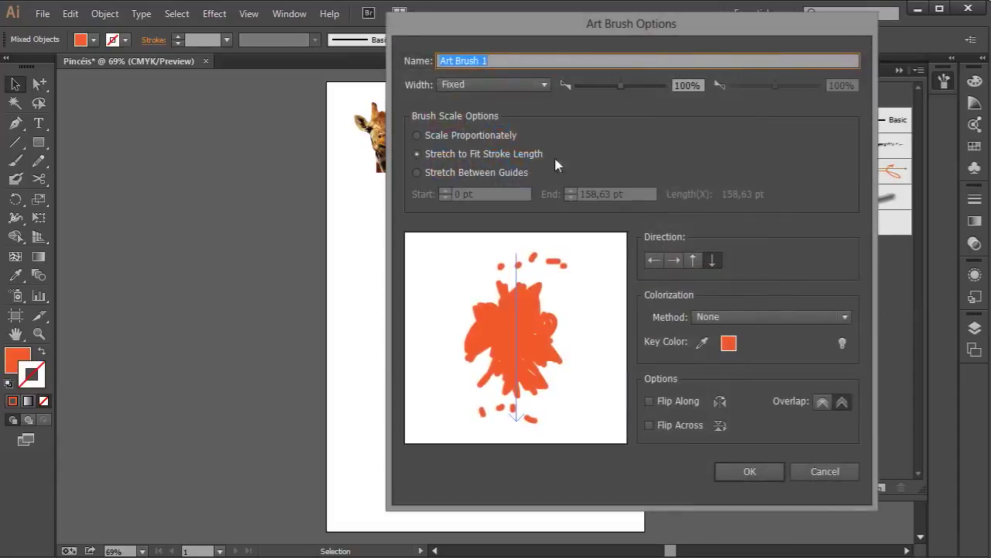
{"action": "left_click", "coordinate": [749, 472]}
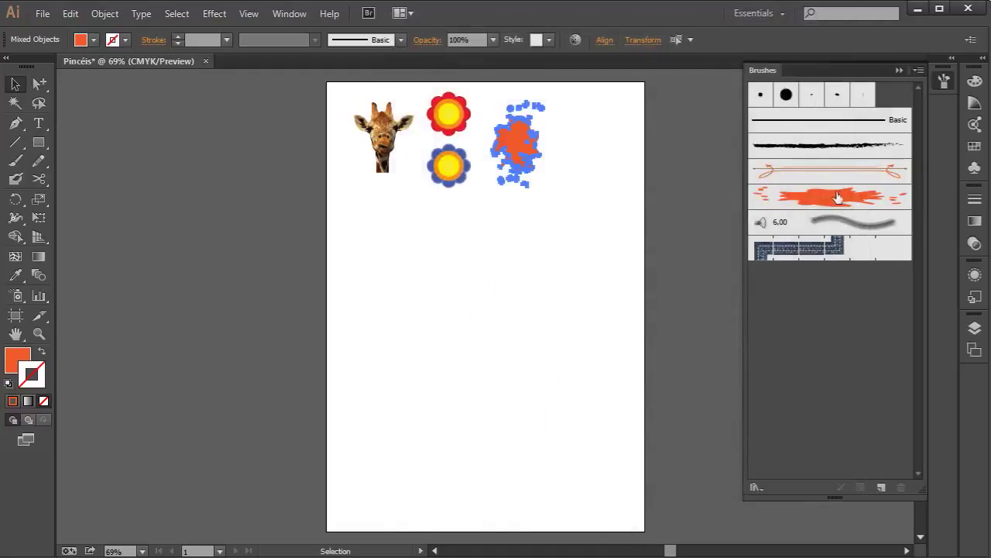
Step: Paint a long vertical stroke below the splatter with the Paintbrush, using the new splatter art brush
{"action": "left_click", "coordinate": [835, 196]}
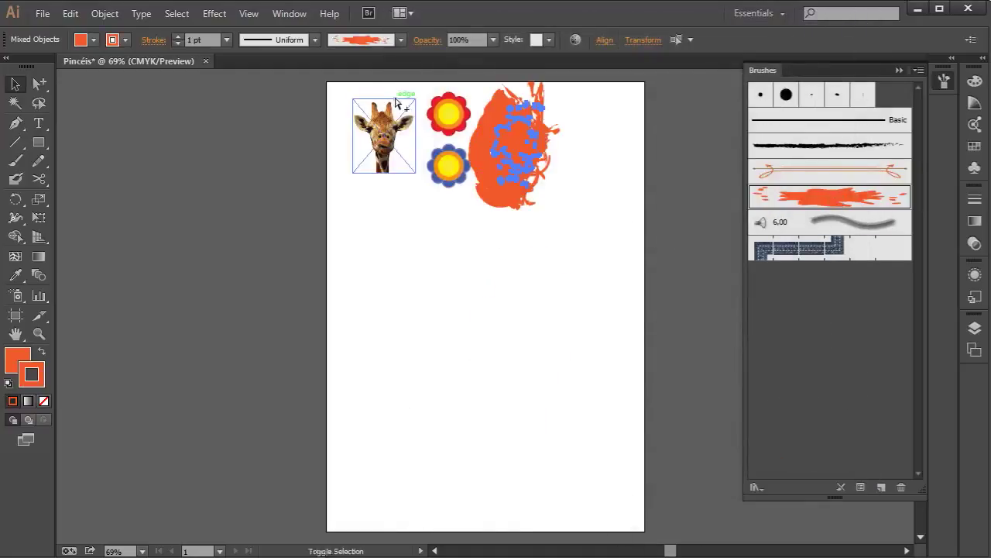
{"action": "key", "text": "ctrl+z"}
{"action": "left_click", "coordinate": [16, 162]}
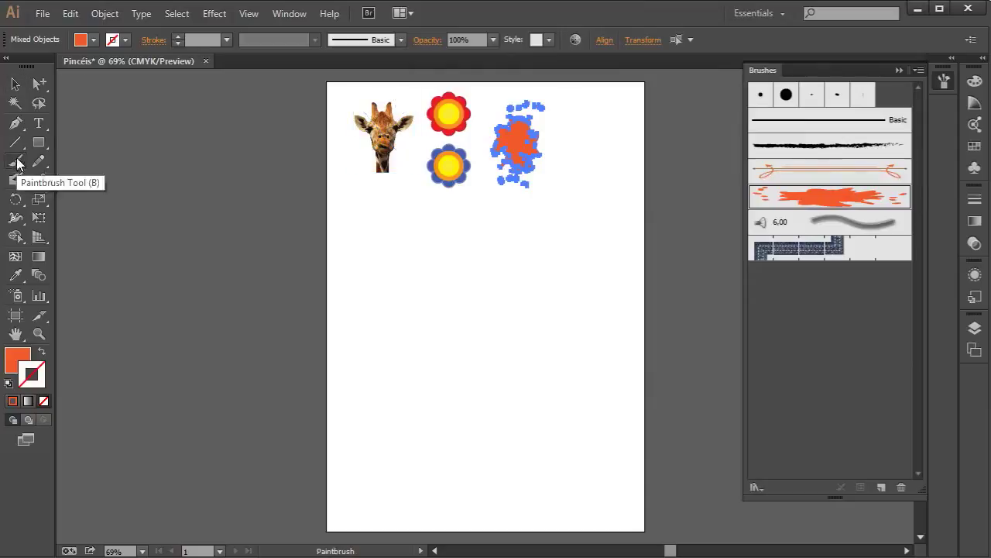
{"action": "mouse_move", "coordinate": [520, 204]}
{"action": "left_mouse_down"}
{"action": "mouse_move", "coordinate": [532, 265]}
{"action": "mouse_move", "coordinate": [540, 387]}
{"action": "mouse_move", "coordinate": [534, 488]}
{"action": "left_mouse_up"}
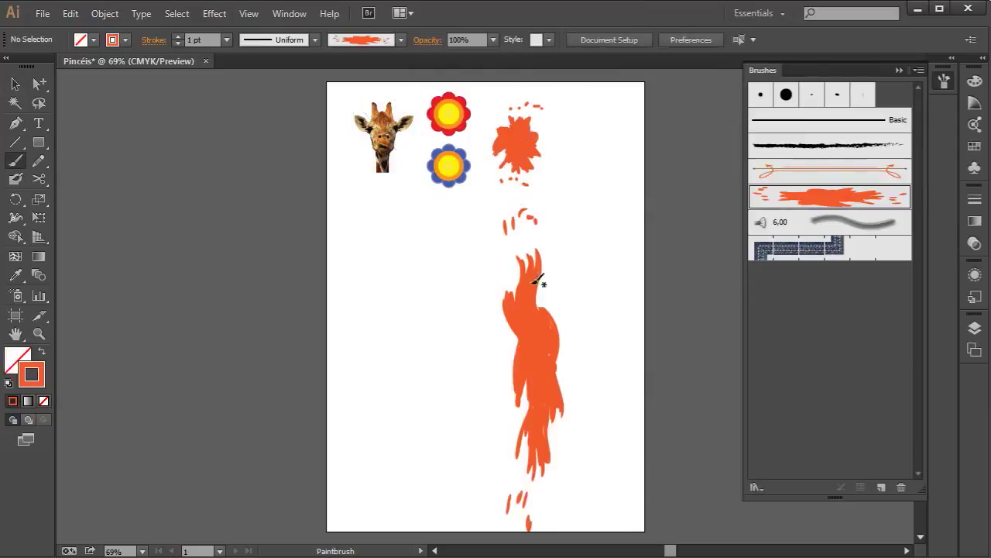
Step: Open the splatter art brush's options and preview Scale Proportionately before returning to Stretch to Fit Stroke Length
{"action": "double_click", "coordinate": [814, 206]}
{"action": "mouse_move", "coordinate": [544, 35]}
{"action": "left_mouse_down"}
{"action": "mouse_move", "coordinate": [60, 76]}
{"action": "mouse_move", "coordinate": [174, 16]}
{"action": "mouse_move", "coordinate": [205, 14]}
{"action": "mouse_move", "coordinate": [192, 36]}
{"action": "left_mouse_up"}
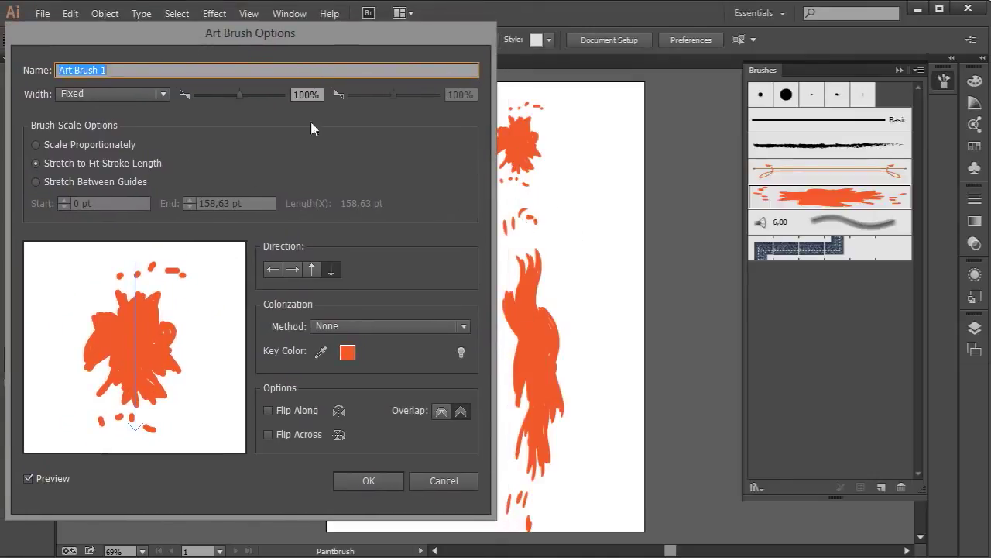
{"action": "left_click", "coordinate": [86, 143]}
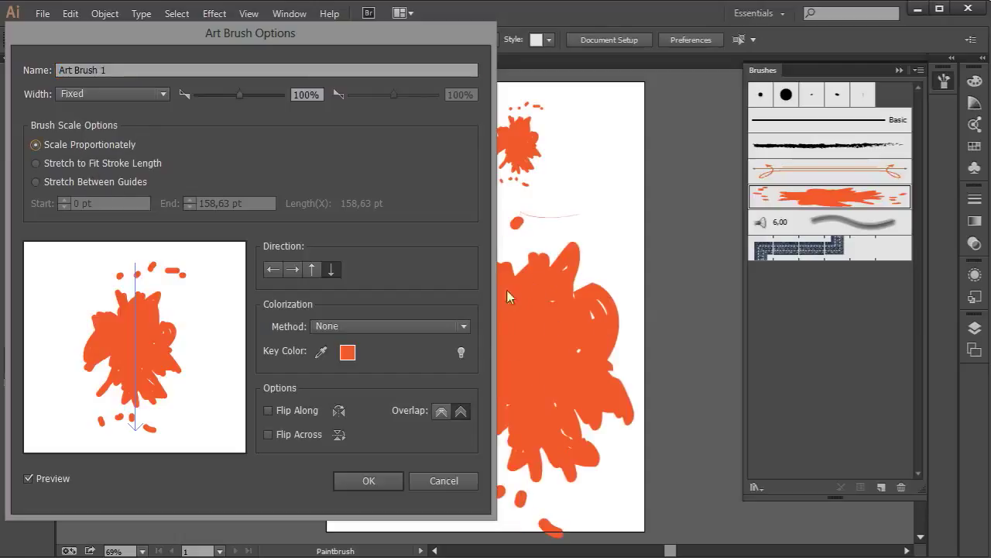
{"action": "left_click", "coordinate": [100, 163]}
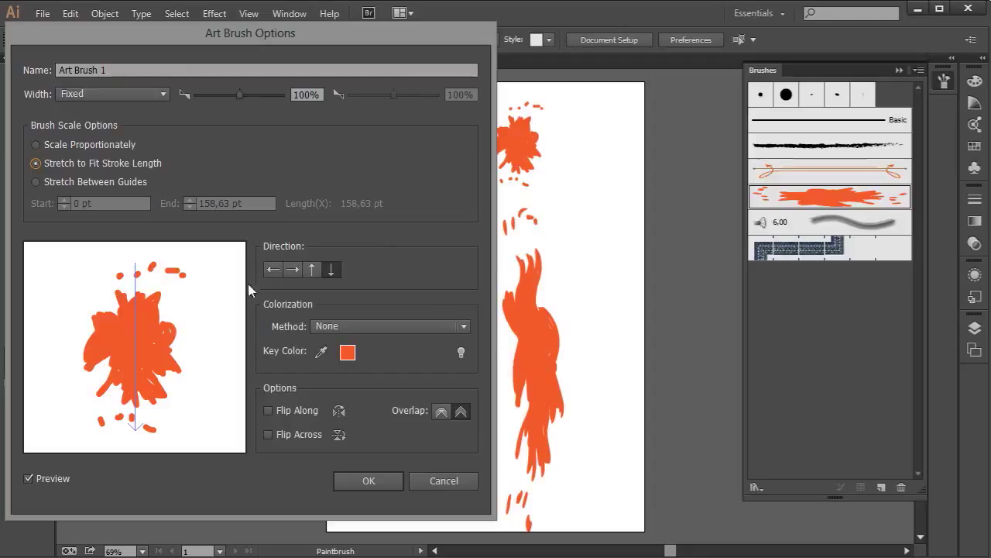
Step: Try the left, right and up directions for the splatter brush, returning the direction to down
{"action": "left_click", "coordinate": [270, 271]}
{"action": "left_click", "coordinate": [290, 273]}
{"action": "left_click", "coordinate": [310, 270]}
{"action": "left_click", "coordinate": [326, 268]}
Step: Set the splatter brush to Stretch Between Guides, with the start guide at 38,795 pt and the end guide at 119,835 pt
{"action": "left_click", "coordinate": [109, 181]}
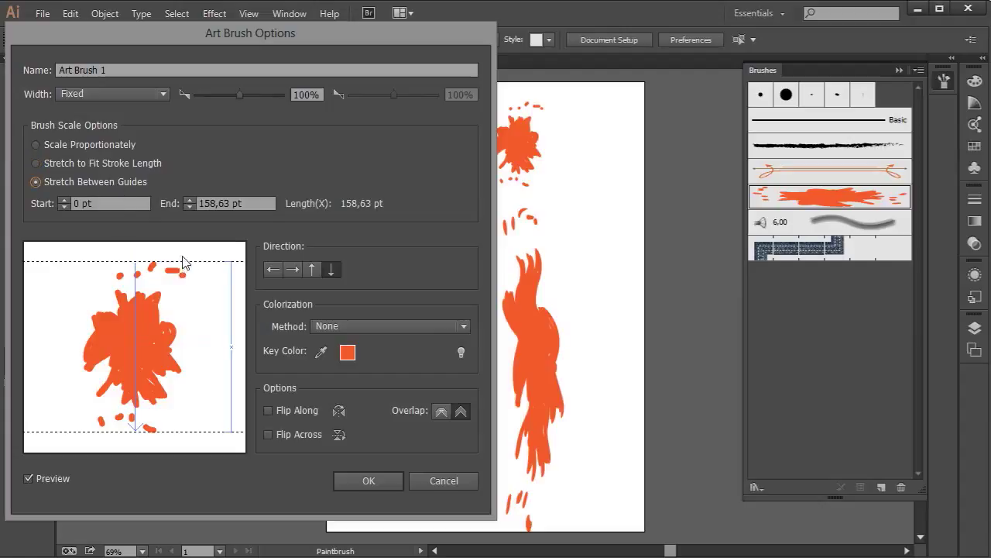
{"action": "left_click_drag", "start_coordinate": [186, 272], "coordinate": [188, 303]}
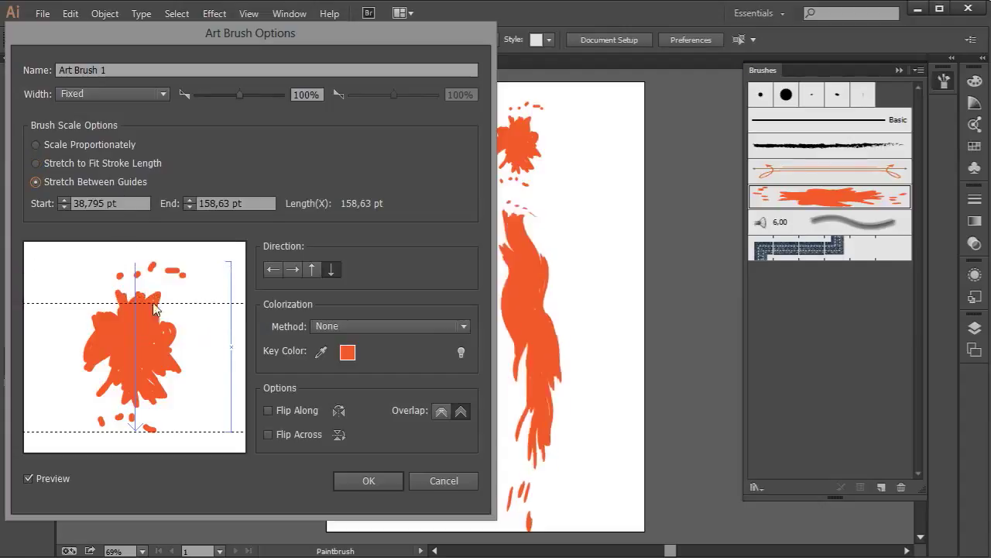
{"action": "left_click_drag", "start_coordinate": [188, 431], "coordinate": [172, 389]}
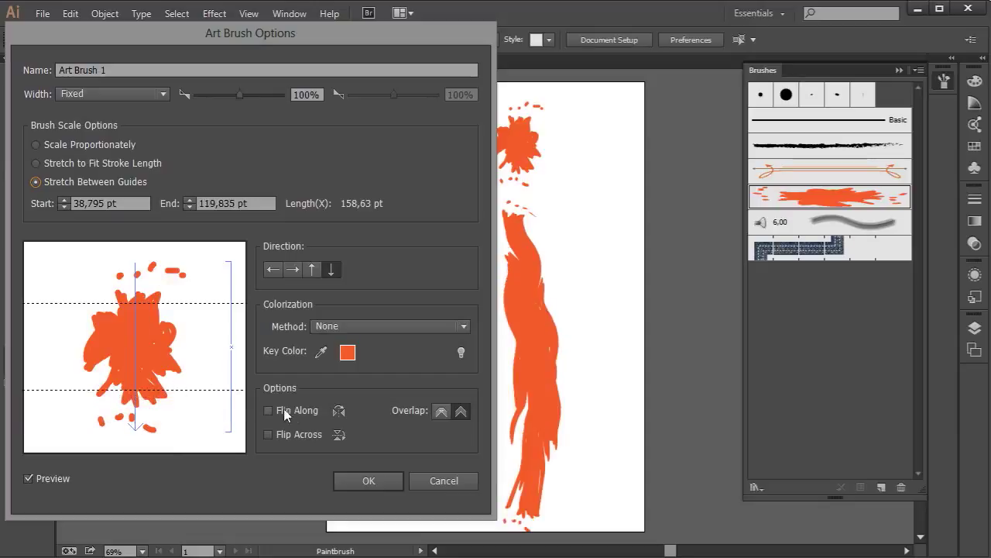
Step: Preview Flip Along and Flip Across on the splatter brush, turning each off again
{"action": "left_click", "coordinate": [291, 415]}
{"action": "left_click", "coordinate": [293, 416]}
{"action": "left_click", "coordinate": [292, 438]}
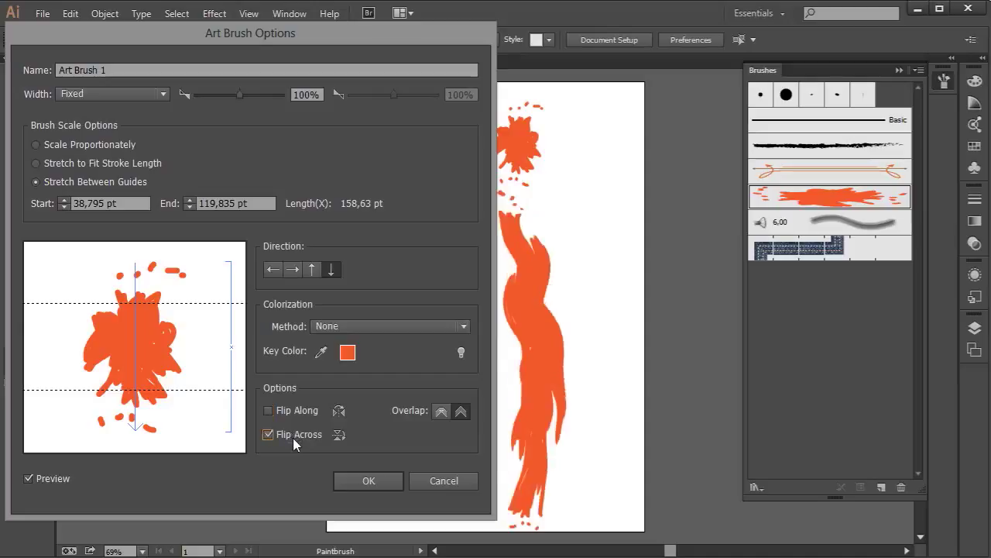
{"action": "left_click", "coordinate": [293, 438]}
Step: Preview the Tints, Tints and Shades, and Hue Shift colorization methods on the splatter brush
{"action": "left_click", "coordinate": [340, 325]}
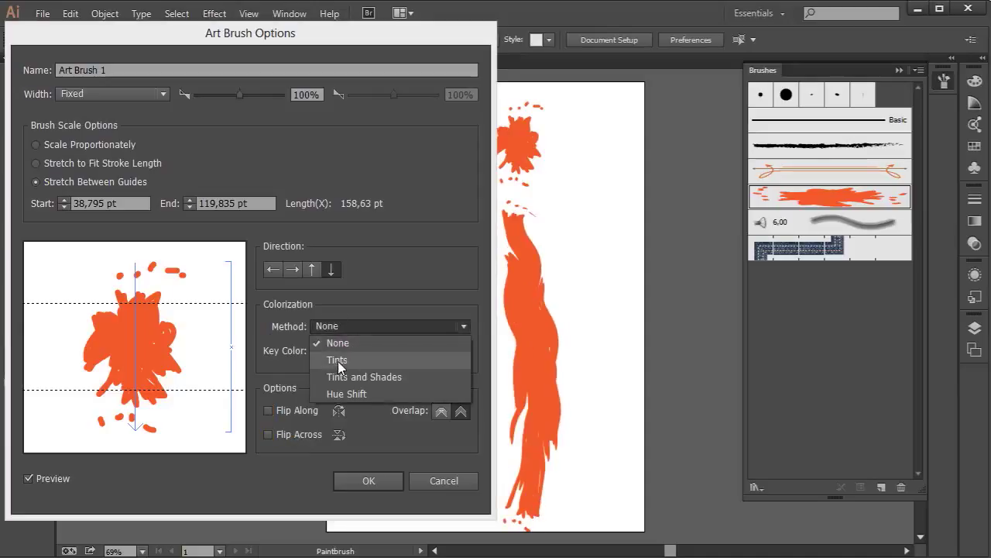
{"action": "left_click", "coordinate": [338, 361]}
{"action": "left_click", "coordinate": [403, 326]}
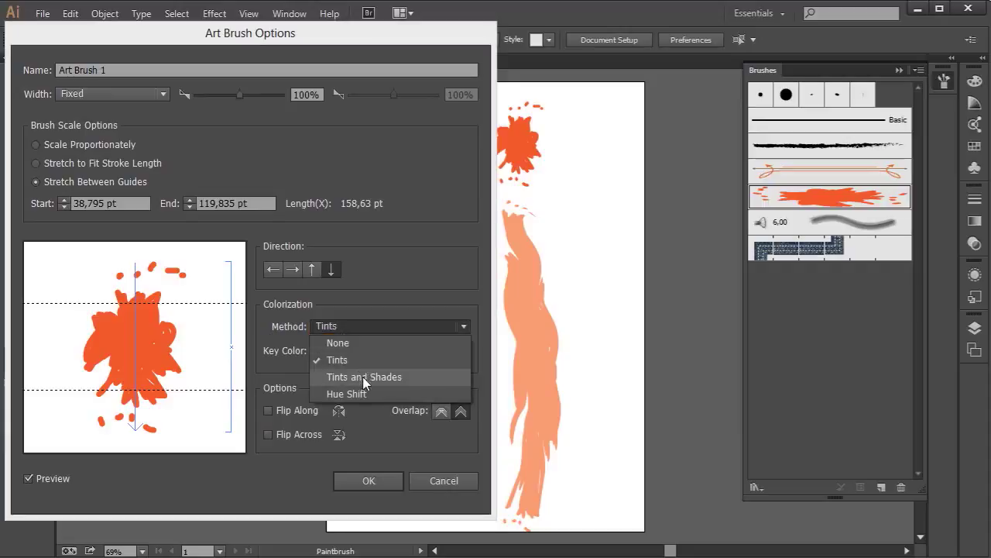
{"action": "left_click", "coordinate": [368, 378]}
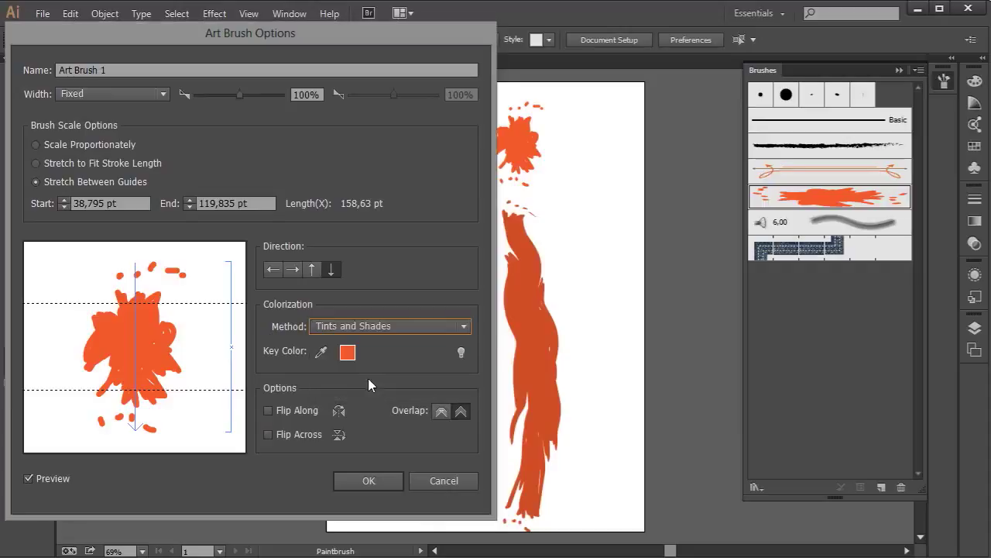
{"action": "left_click", "coordinate": [349, 326]}
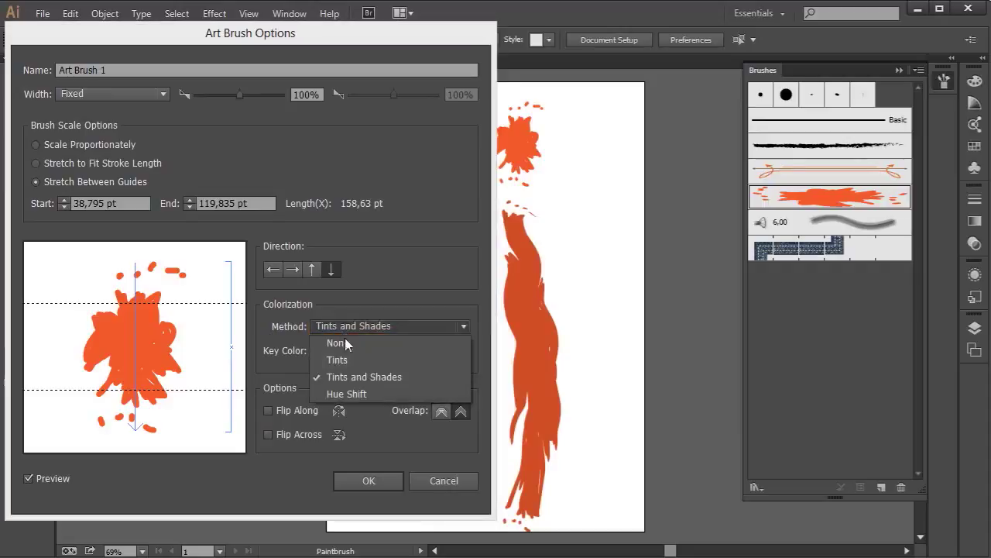
{"action": "left_click", "coordinate": [359, 394]}
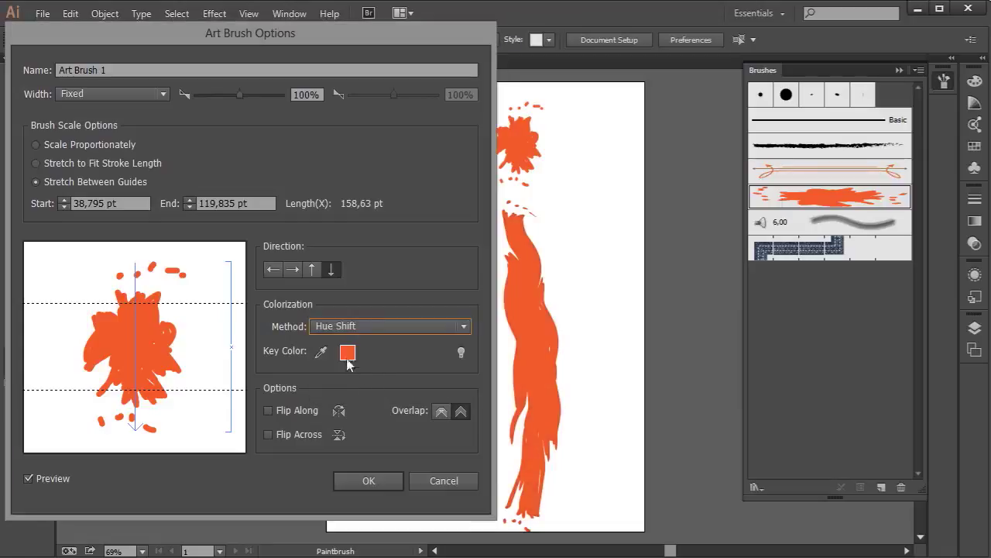
Step: Set the splatter brush's colorization method to Tints and apply the brush changes to the existing strokes
{"action": "left_click", "coordinate": [340, 329]}
{"action": "left_click", "coordinate": [347, 359]}
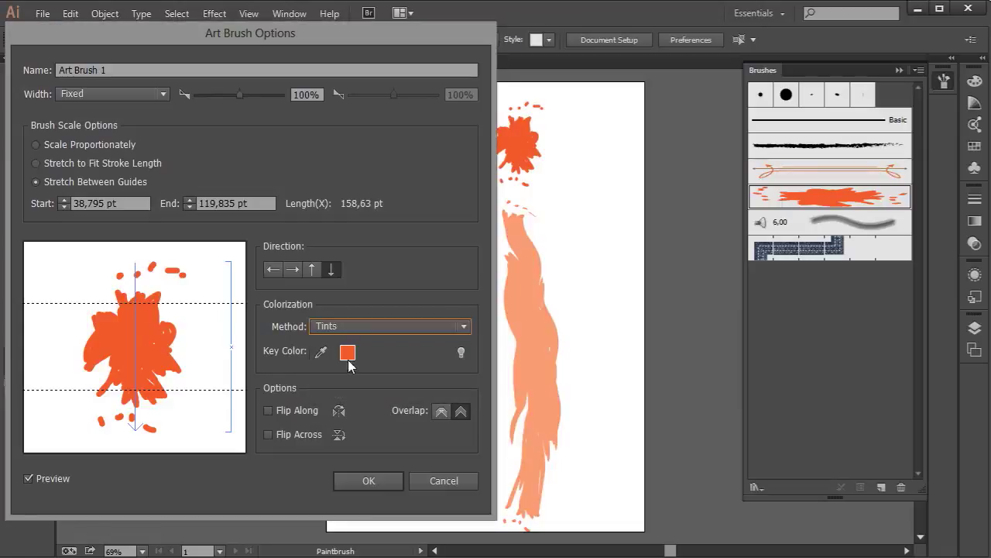
{"action": "left_click", "coordinate": [369, 481]}
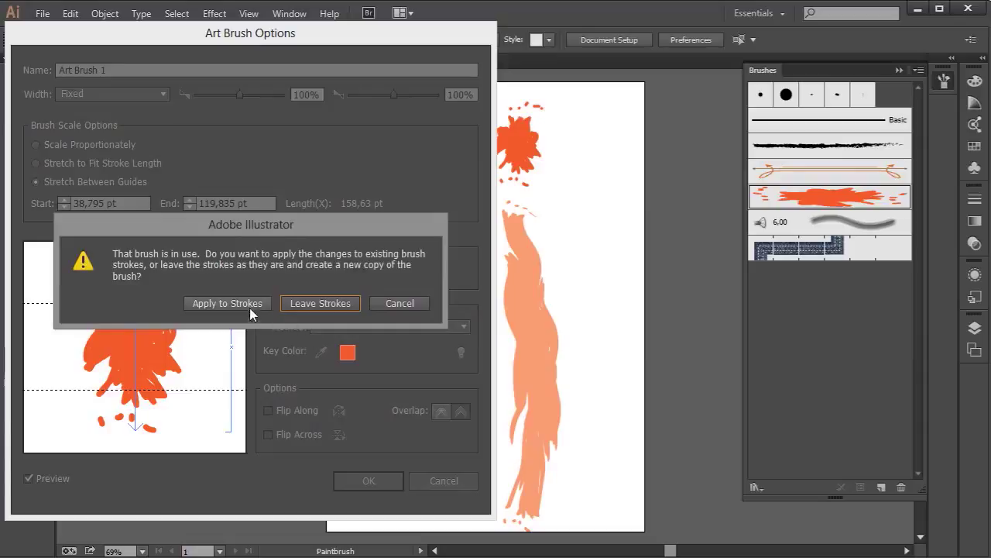
{"action": "left_click", "coordinate": [227, 302]}
Step: Recolor the long vertical splatter stroke with swatches, trying blue and a lighter green before a deeper green
{"action": "left_click", "coordinate": [113, 40]}
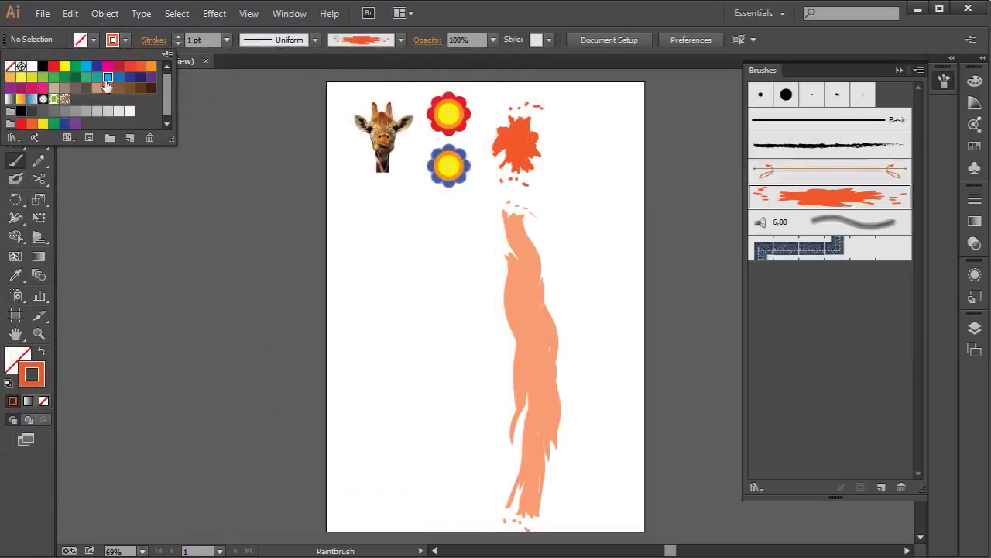
{"action": "left_click", "coordinate": [107, 78]}
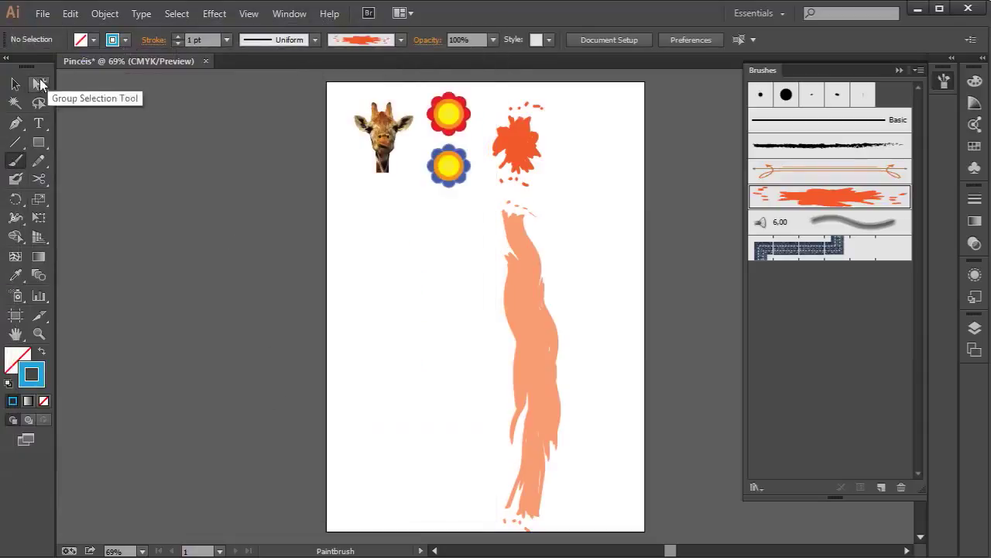
{"action": "left_click", "coordinate": [15, 84]}
{"action": "left_click_drag", "start_coordinate": [436, 266], "coordinate": [622, 324]}
{"action": "left_click", "coordinate": [124, 40]}
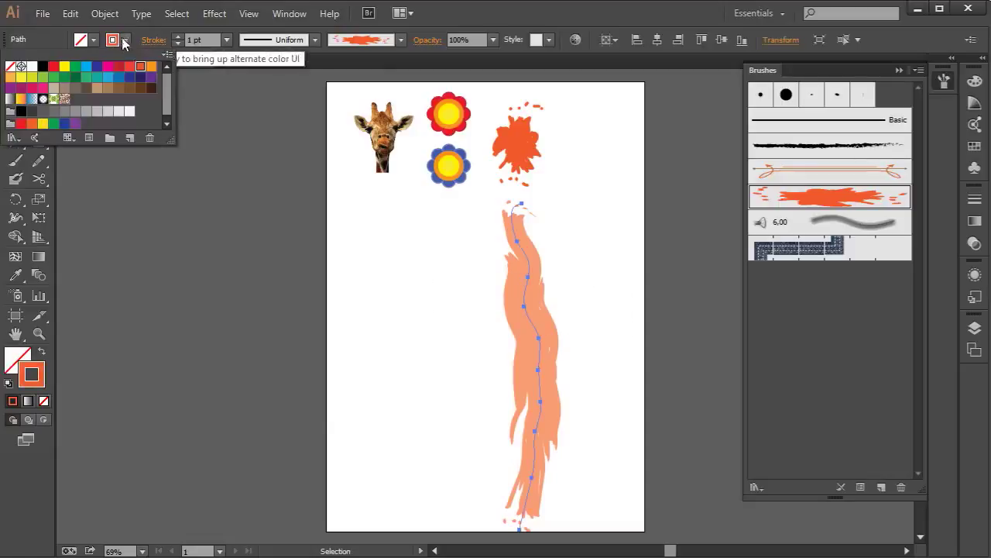
{"action": "left_click", "coordinate": [107, 77]}
{"action": "left_click", "coordinate": [53, 78]}
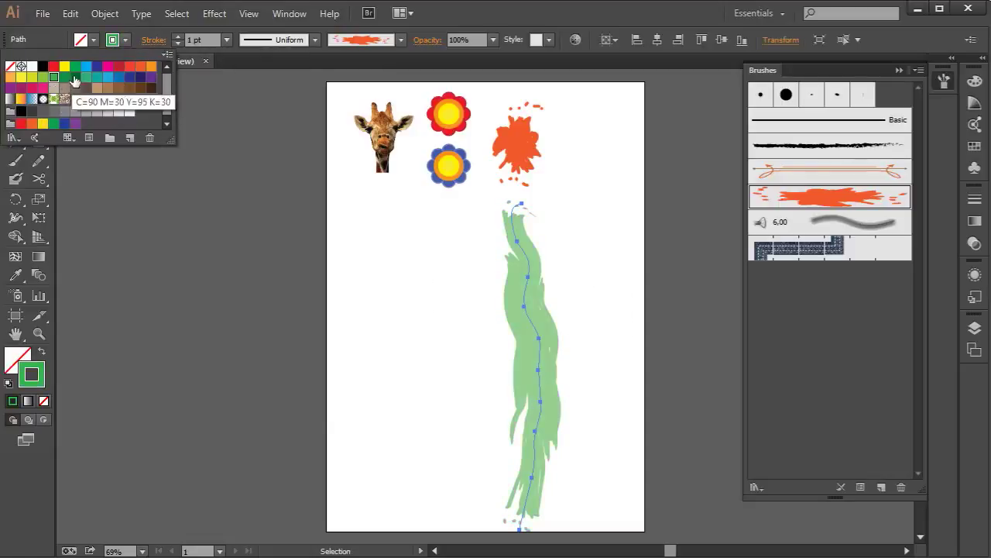
{"action": "left_click", "coordinate": [74, 81]}
{"action": "left_click", "coordinate": [447, 330]}
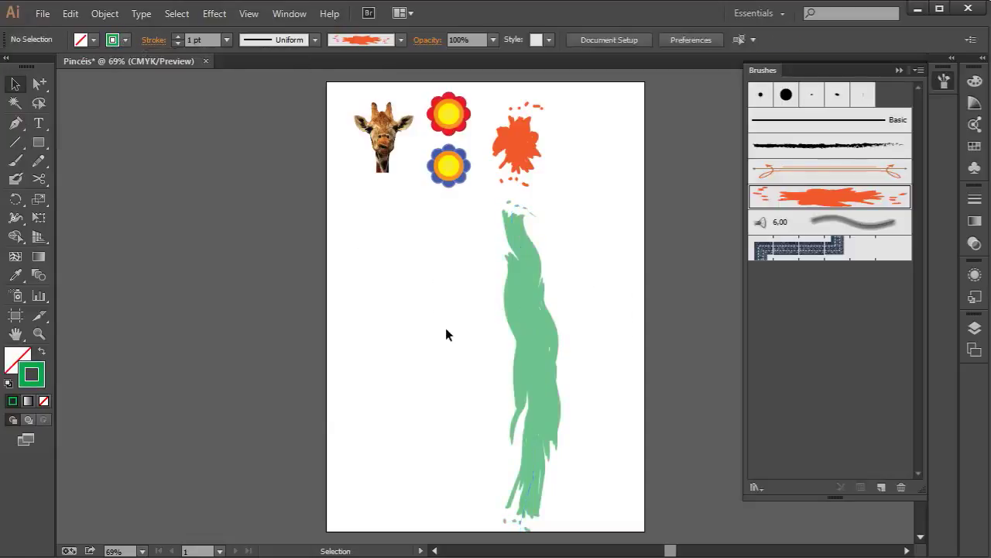
Step: Try to create an Art Brush from the linked giraffe image
{"action": "left_click_drag", "start_coordinate": [328, 85], "coordinate": [409, 178]}
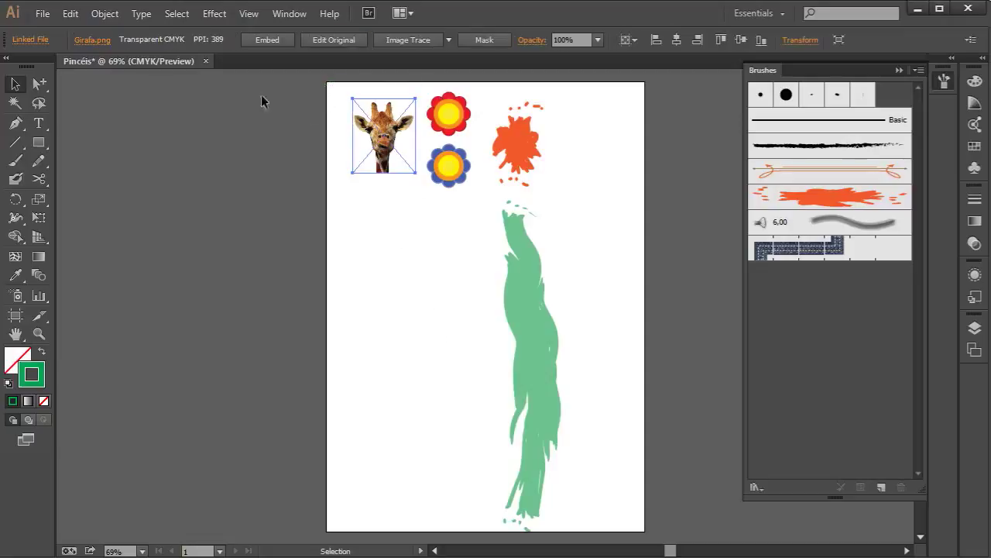
{"action": "left_click", "coordinate": [881, 488]}
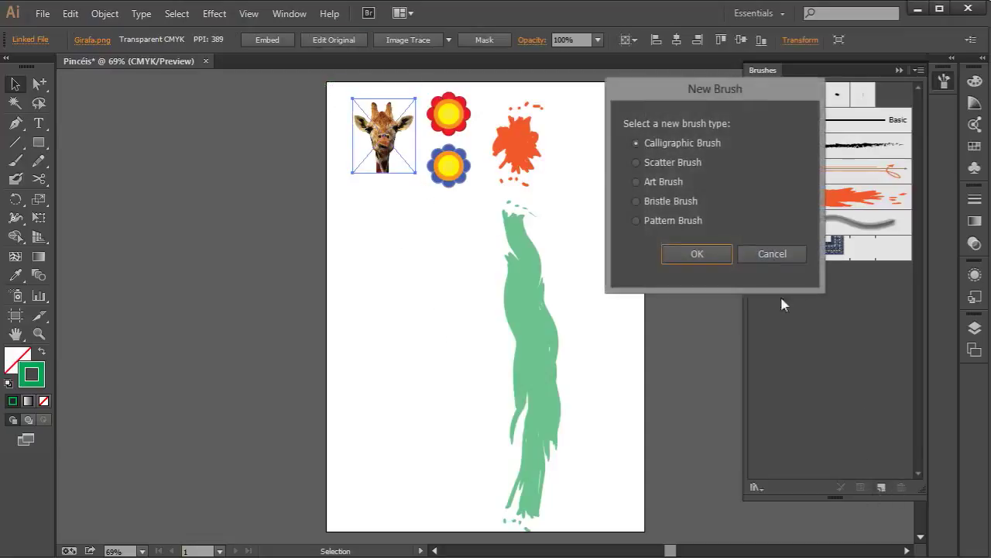
{"action": "left_click", "coordinate": [662, 183]}
{"action": "left_click", "coordinate": [697, 254]}
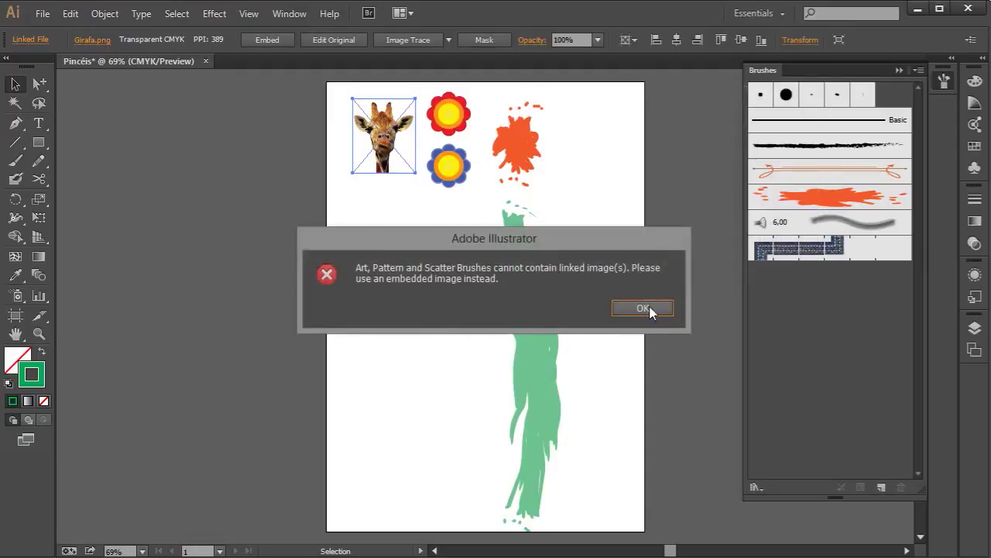
{"action": "left_click", "coordinate": [646, 309]}
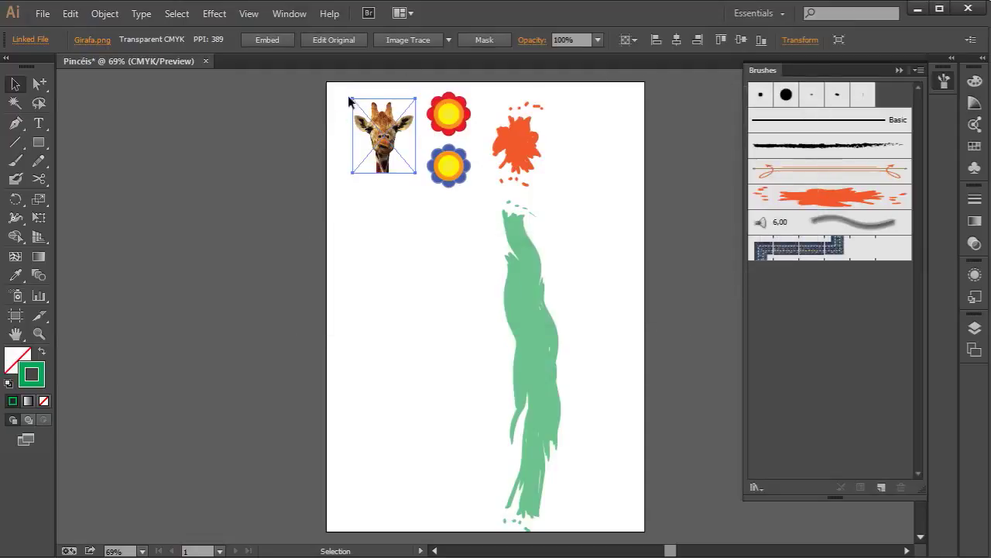
Step: Embed the giraffe image and create an Art Brush from it, using Stretch Between Guides with the start guide at 110,372 pt
{"action": "left_click", "coordinate": [268, 41]}
{"action": "left_click", "coordinate": [881, 488]}
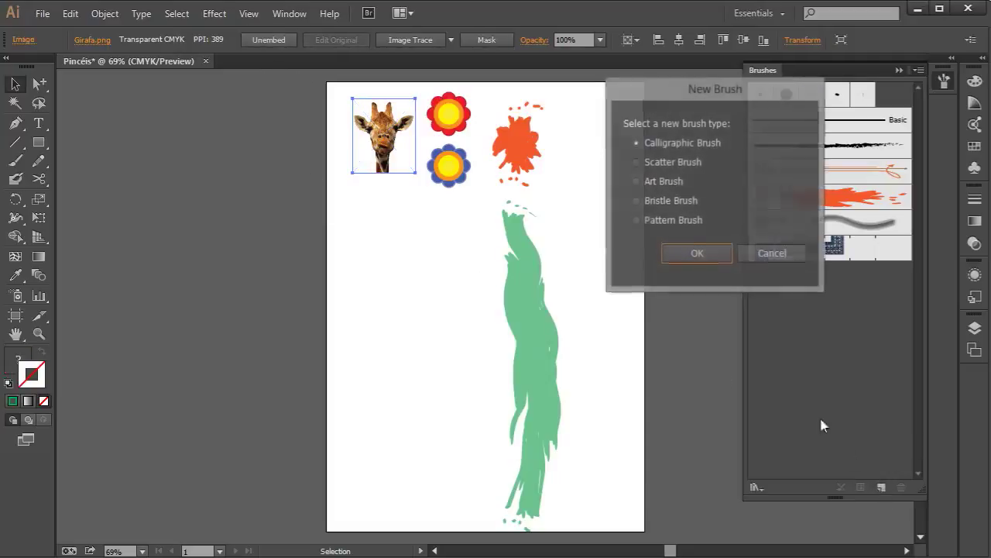
{"action": "left_click", "coordinate": [662, 182]}
{"action": "left_click", "coordinate": [705, 258]}
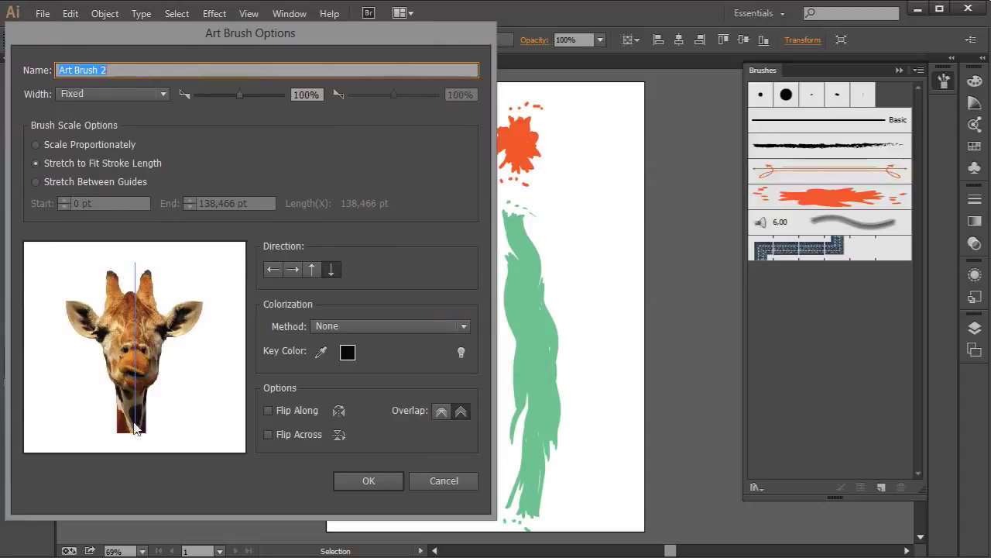
{"action": "left_click", "coordinate": [95, 181]}
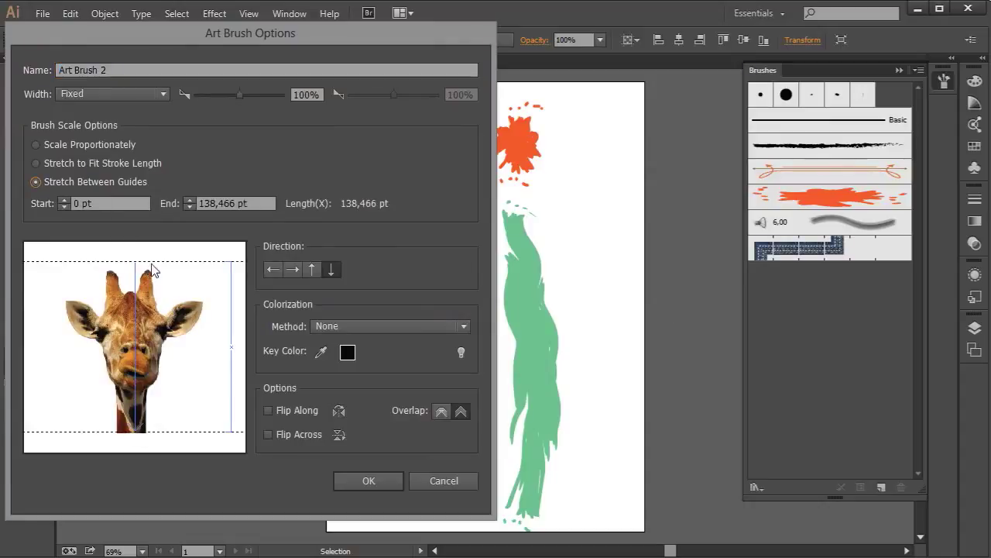
{"action": "mouse_move", "coordinate": [152, 264]}
{"action": "left_mouse_down"}
{"action": "mouse_move", "coordinate": [175, 405]}
{"action": "mouse_move", "coordinate": [138, 396]}
{"action": "left_mouse_up"}
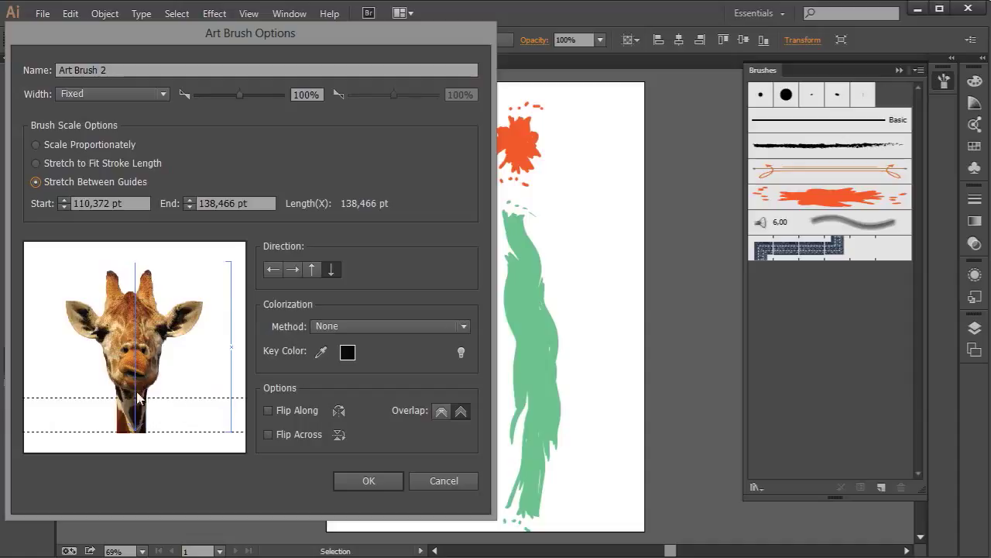
{"action": "left_click", "coordinate": [369, 475]}
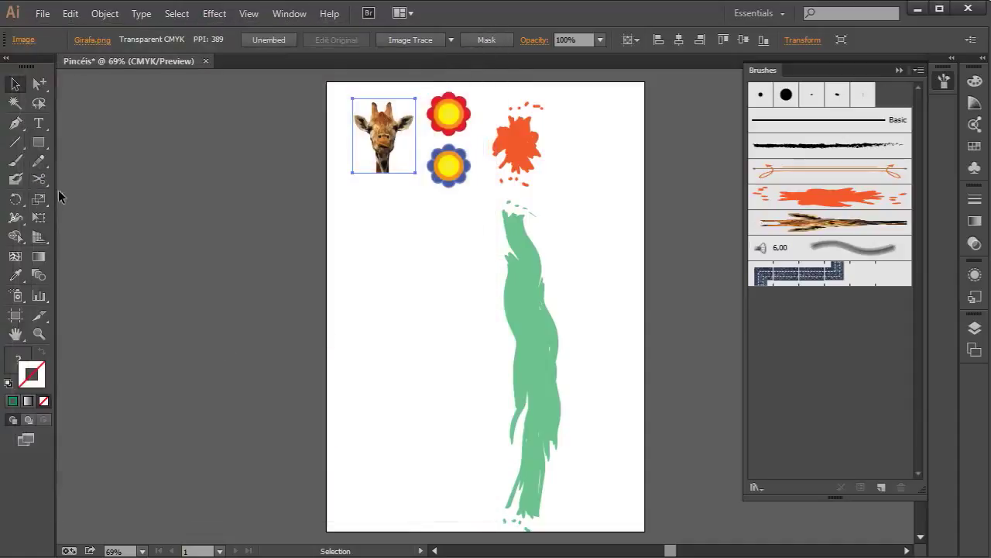
Step: Paint a long vertical stroke below the giraffe with the new giraffe art brush and move it off the artboard's left side
{"action": "left_click", "coordinate": [16, 161]}
{"action": "mouse_move", "coordinate": [382, 194]}
{"action": "left_mouse_down"}
{"action": "mouse_move", "coordinate": [403, 400]}
{"action": "mouse_move", "coordinate": [404, 499]}
{"action": "left_mouse_up"}
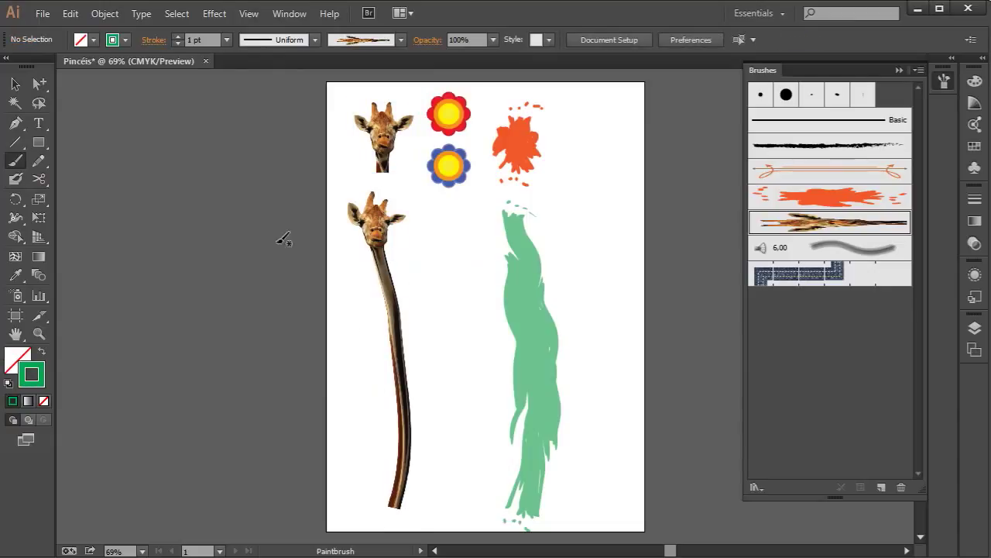
{"action": "left_click", "coordinate": [14, 84]}
{"action": "left_click_drag", "start_coordinate": [401, 294], "coordinate": [211, 280]}
Step: Create a Scatter Brush from the embedded giraffe image, keeping the default options
{"action": "left_click_drag", "start_coordinate": [336, 101], "coordinate": [390, 179]}
{"action": "left_click", "coordinate": [881, 488]}
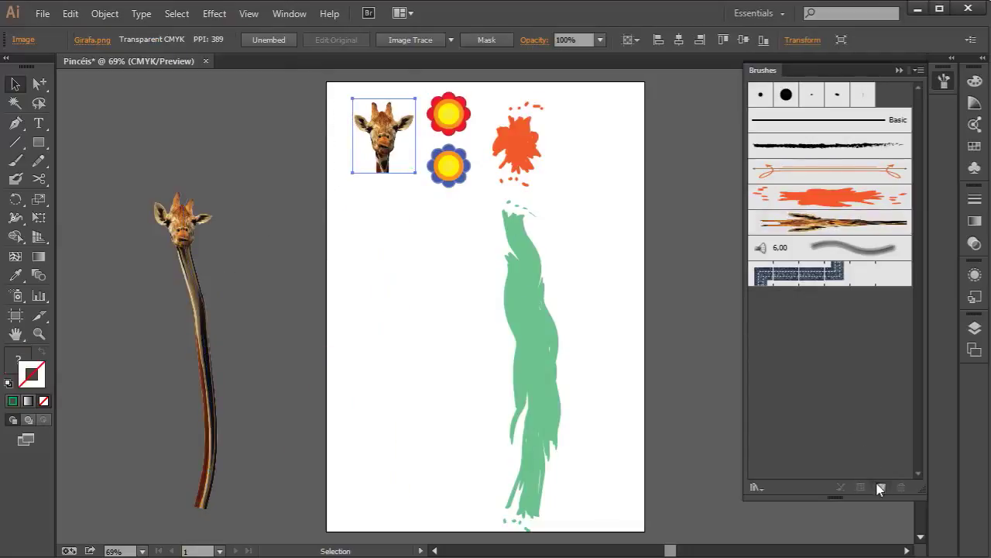
{"action": "left_click", "coordinate": [655, 164]}
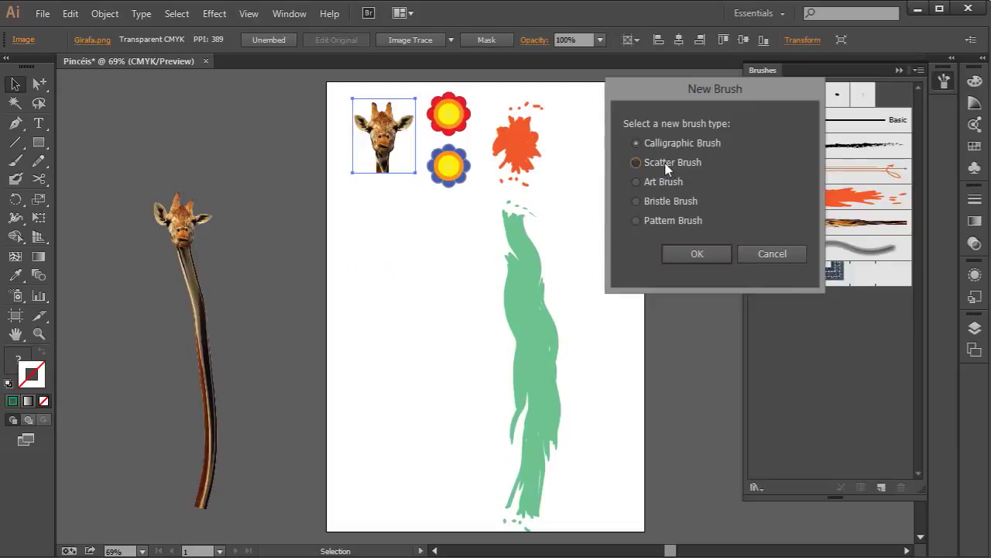
{"action": "left_click", "coordinate": [697, 256]}
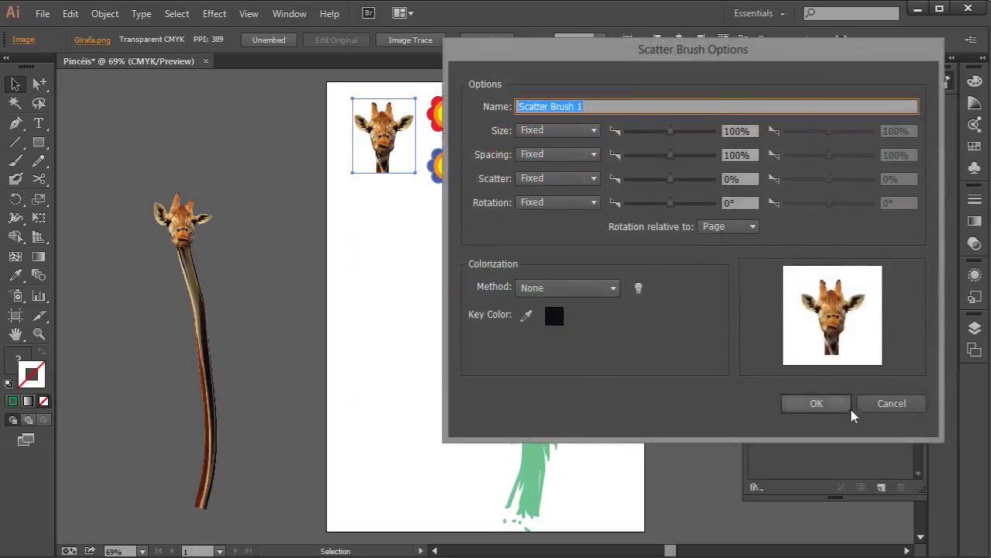
{"action": "left_click", "coordinate": [832, 406]}
Step: Paint a long vertical stroke below the giraffe image with the giraffe scatter brush and move it slightly down
{"action": "left_click", "coordinate": [14, 160]}
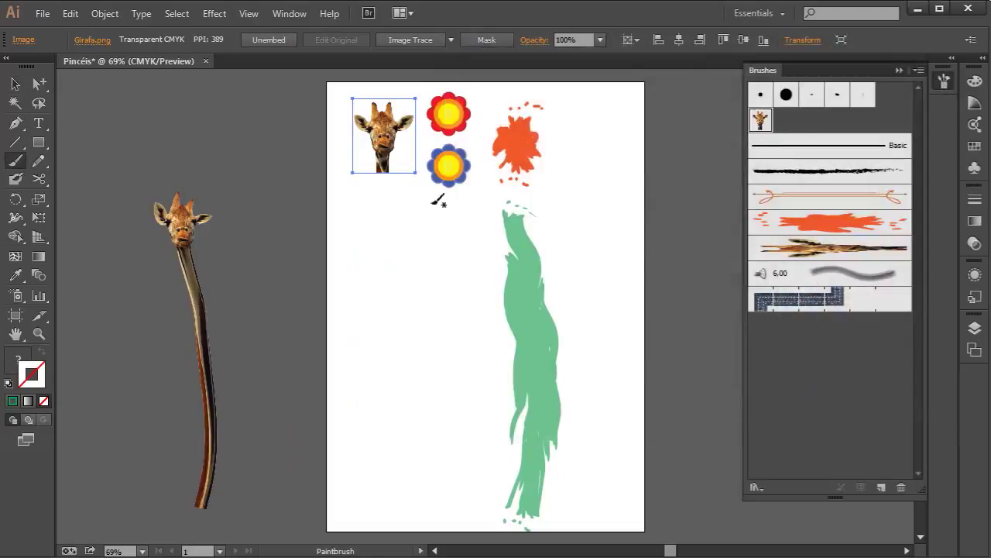
{"action": "mouse_move", "coordinate": [388, 186]}
{"action": "left_mouse_down"}
{"action": "mouse_move", "coordinate": [397, 248]}
{"action": "mouse_move", "coordinate": [398, 511]}
{"action": "left_mouse_up"}
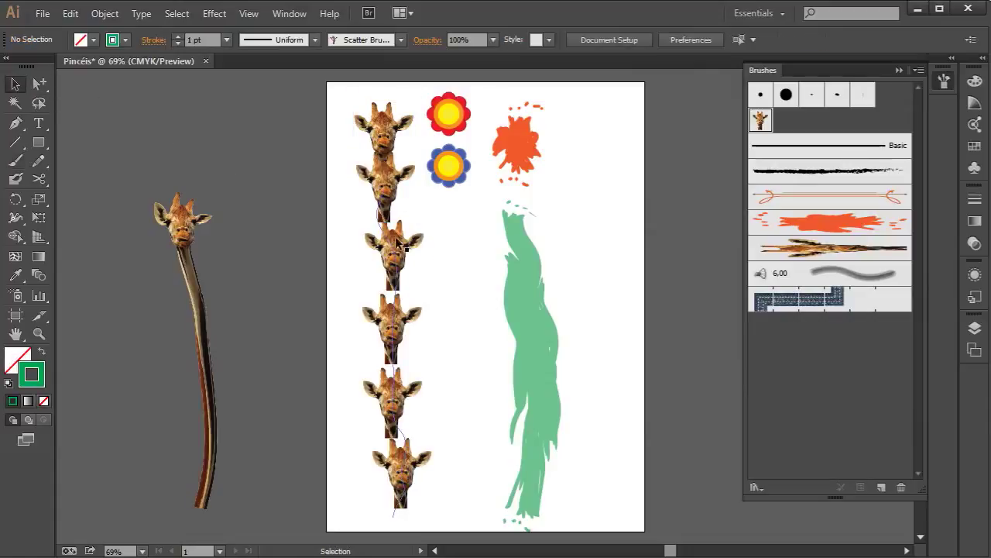
{"action": "left_click_drag", "start_coordinate": [394, 241], "coordinate": [394, 262]}
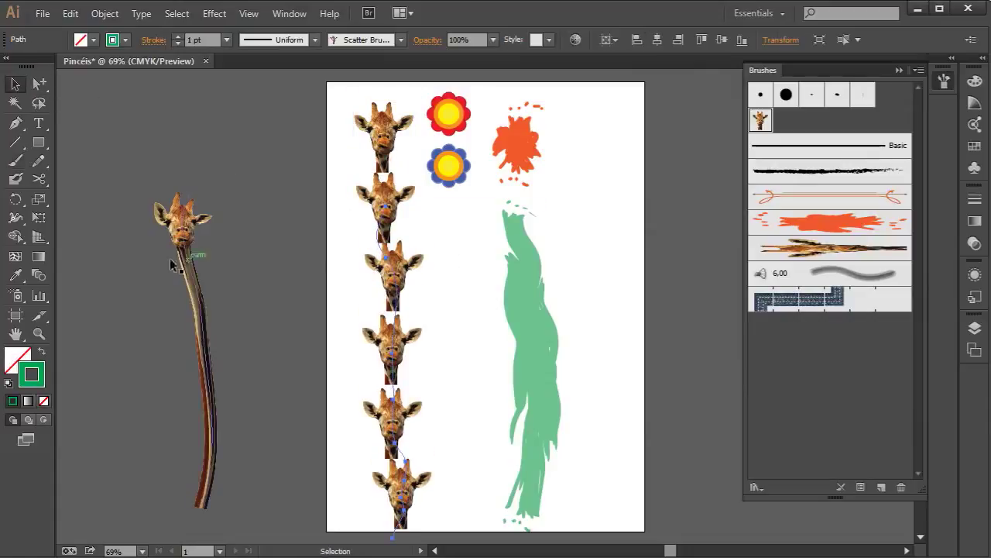
Step: Edit the giraffe scatter brush so its size, spacing, scatter and rotation are all Random
{"action": "double_click", "coordinate": [761, 120]}
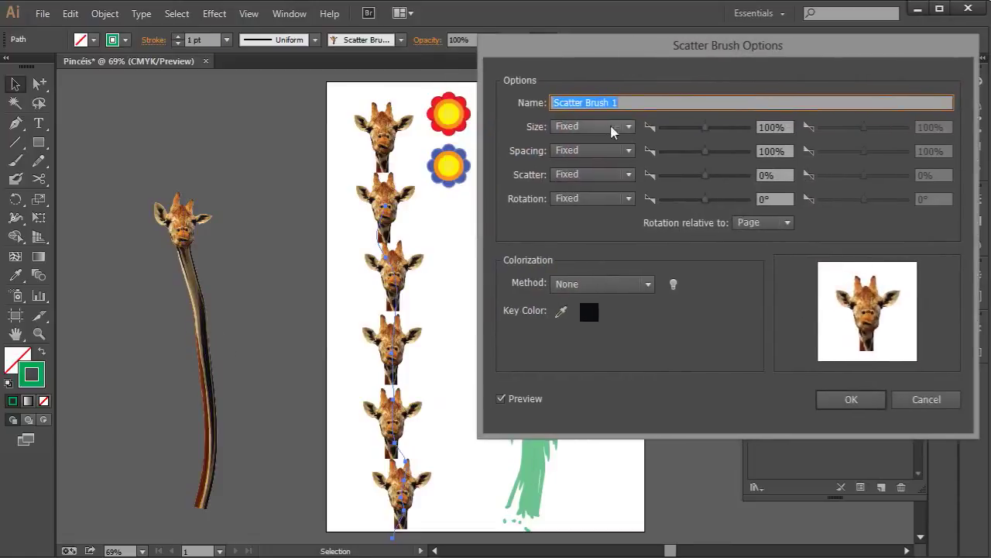
{"action": "left_click", "coordinate": [612, 126]}
{"action": "left_click", "coordinate": [603, 160]}
{"action": "left_click", "coordinate": [596, 151]}
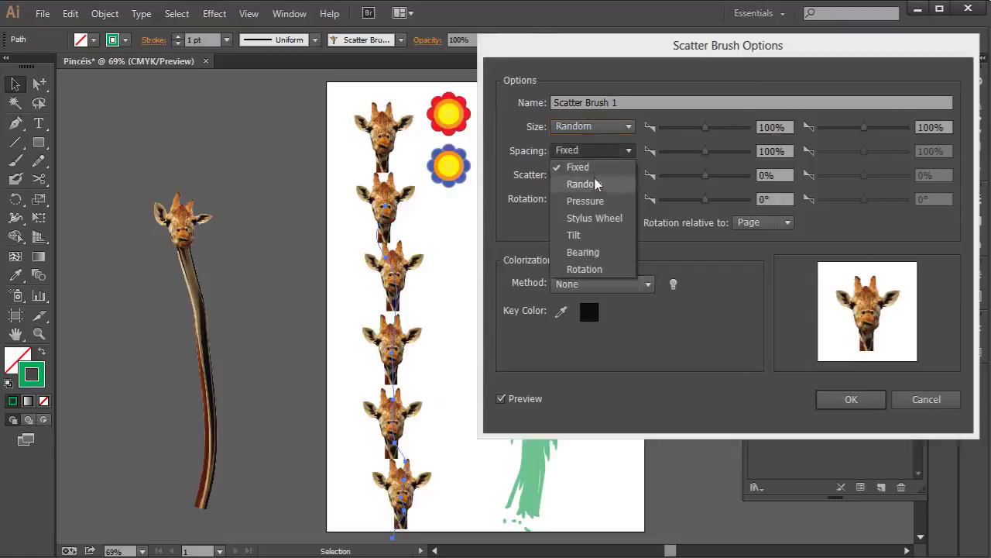
{"action": "left_click", "coordinate": [595, 184]}
{"action": "left_click", "coordinate": [594, 174]}
{"action": "left_click", "coordinate": [593, 208]}
{"action": "left_click", "coordinate": [594, 199]}
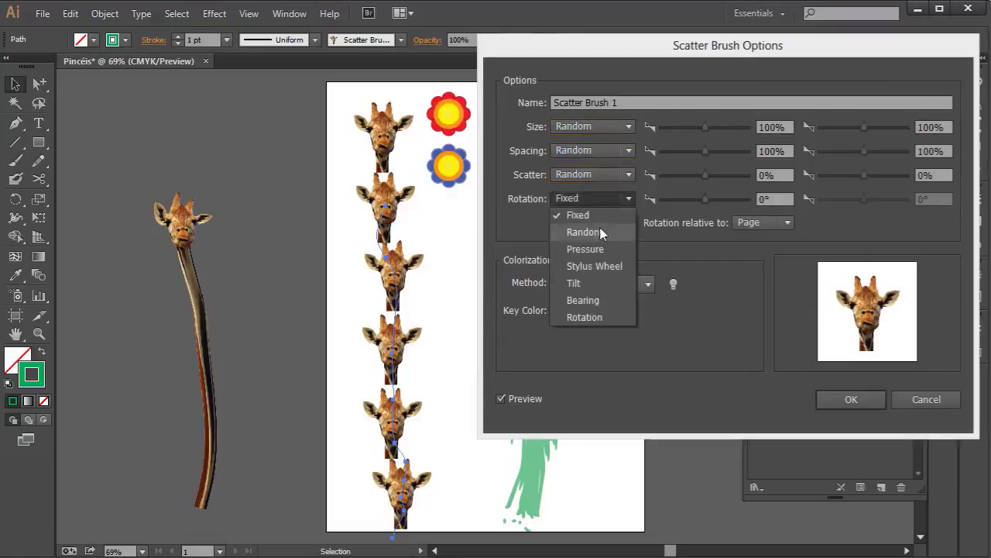
{"action": "left_click", "coordinate": [590, 229]}
Step: Set the scatter brush ranges: size 33% to 76%, spacing 25% to 82%, and scatter -183% to 129%
{"action": "mouse_move", "coordinate": [697, 128]}
{"action": "left_mouse_down"}
{"action": "mouse_move", "coordinate": [677, 135]}
{"action": "mouse_move", "coordinate": [691, 129]}
{"action": "left_mouse_up"}
{"action": "mouse_move", "coordinate": [866, 129]}
{"action": "left_mouse_down"}
{"action": "mouse_move", "coordinate": [841, 137]}
{"action": "mouse_move", "coordinate": [852, 128]}
{"action": "left_mouse_up"}
{"action": "left_click_drag", "start_coordinate": [703, 152], "coordinate": [671, 157]}
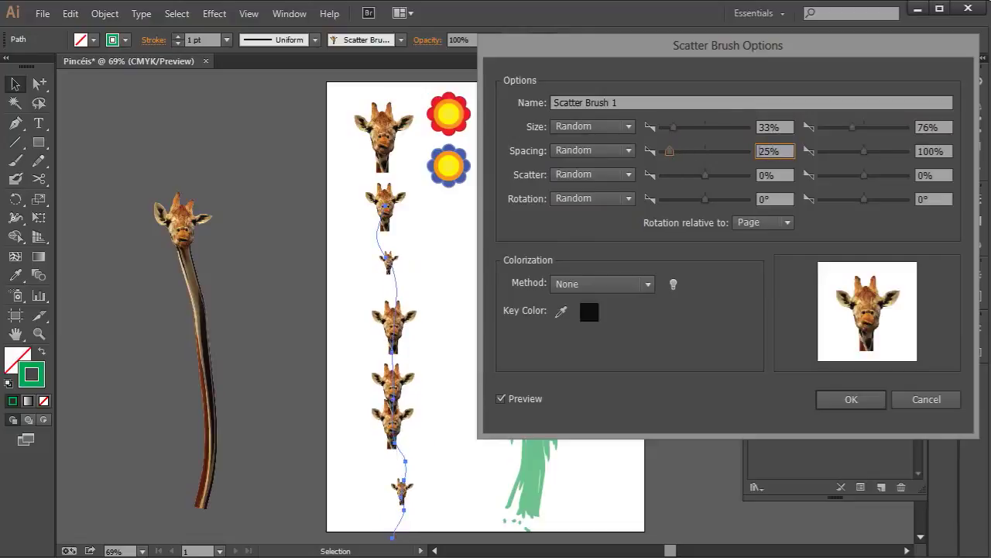
{"action": "left_click_drag", "start_coordinate": [863, 152], "coordinate": [856, 151]}
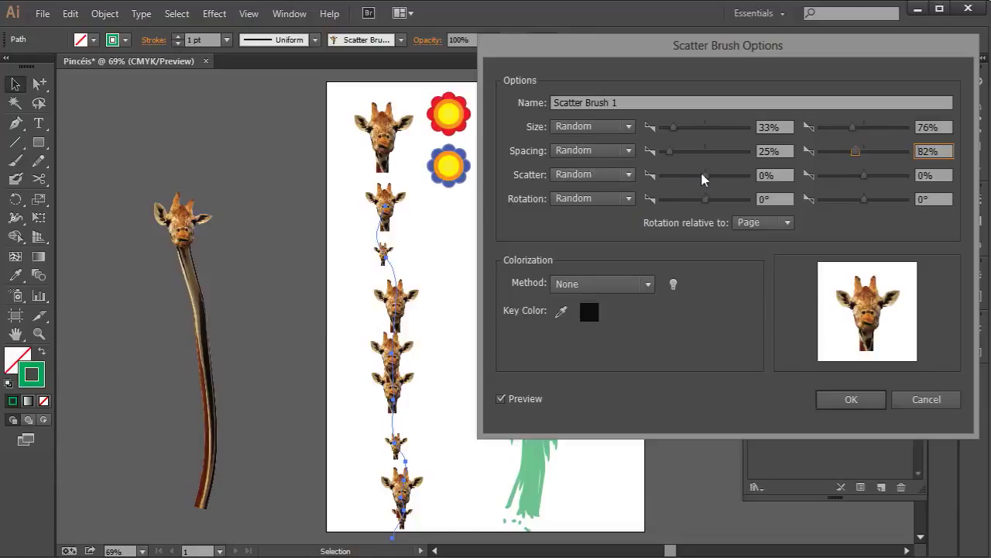
{"action": "left_click_drag", "start_coordinate": [704, 178], "coordinate": [697, 179]}
{"action": "left_click_drag", "start_coordinate": [866, 175], "coordinate": [869, 177]}
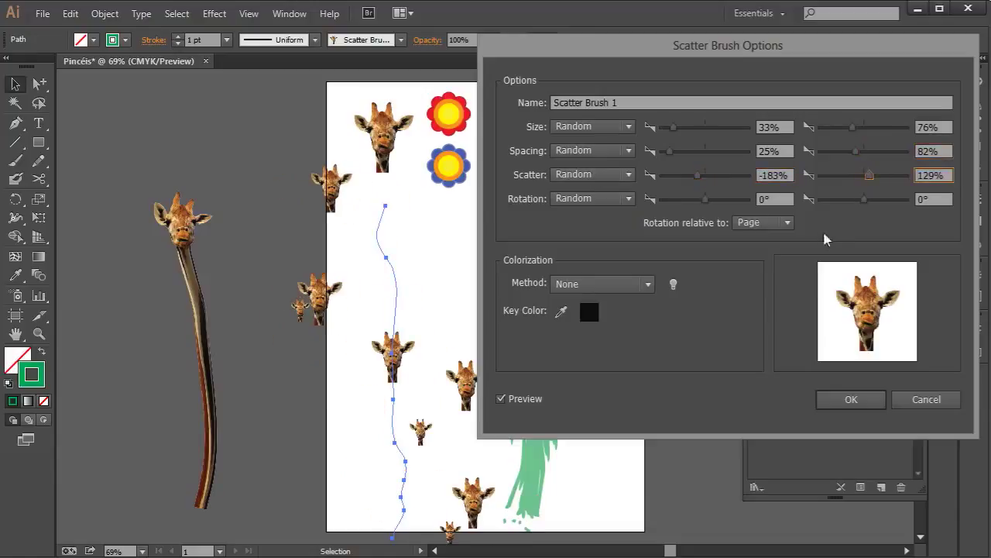
Step: Make the rotation relative to Path with values of 112° and -17°, and apply the brush changes to existing strokes
{"action": "left_click", "coordinate": [763, 223]}
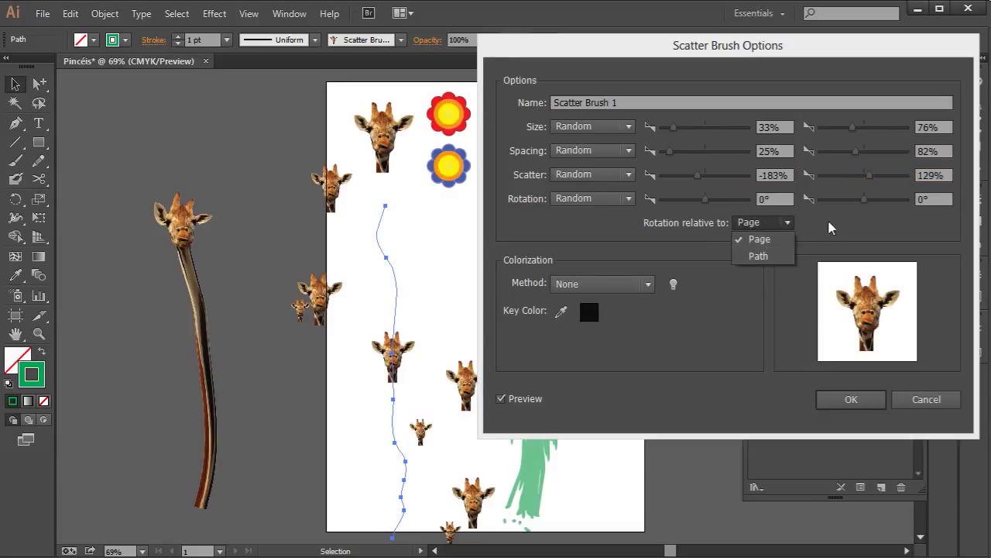
{"action": "left_click", "coordinate": [758, 255]}
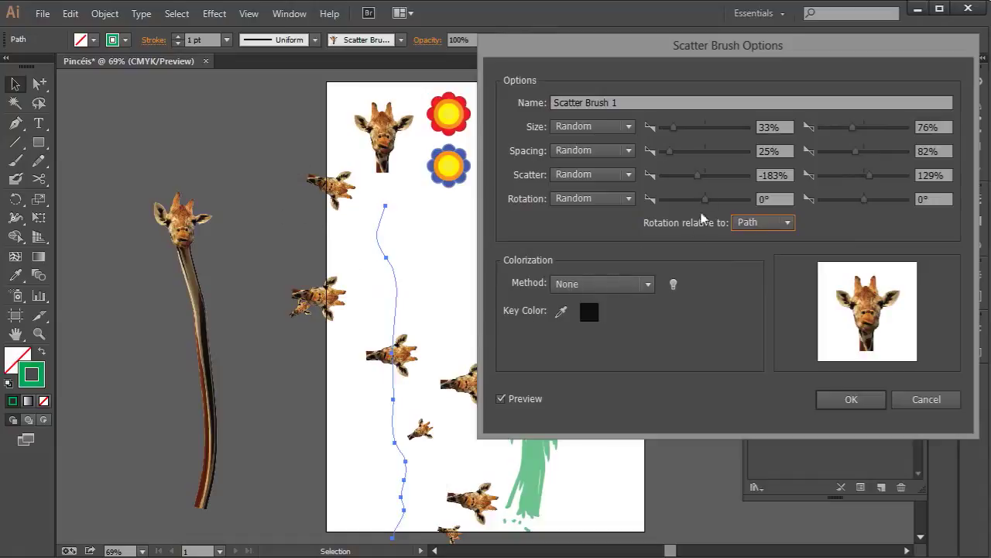
{"action": "left_click_drag", "start_coordinate": [704, 199], "coordinate": [730, 201]}
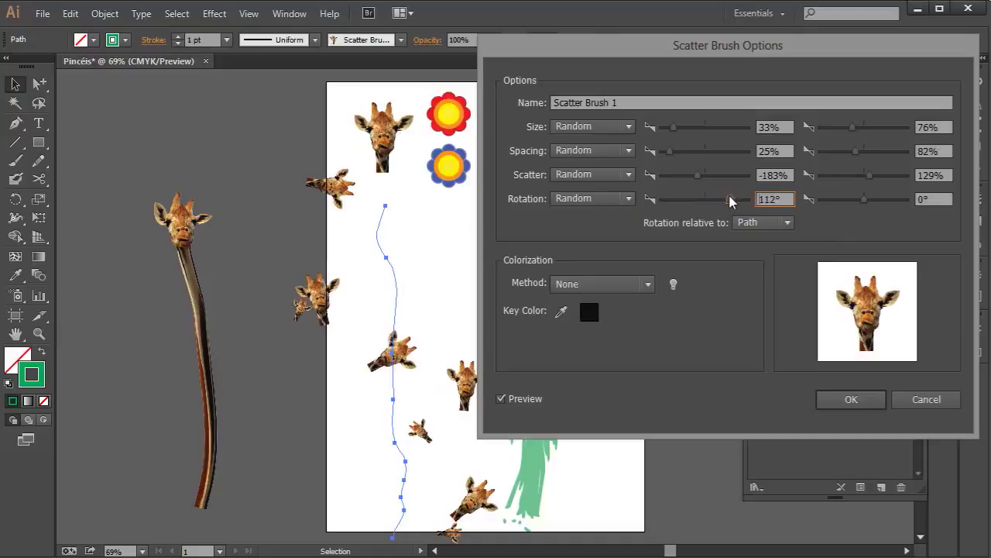
{"action": "left_click_drag", "start_coordinate": [865, 203], "coordinate": [864, 203]}
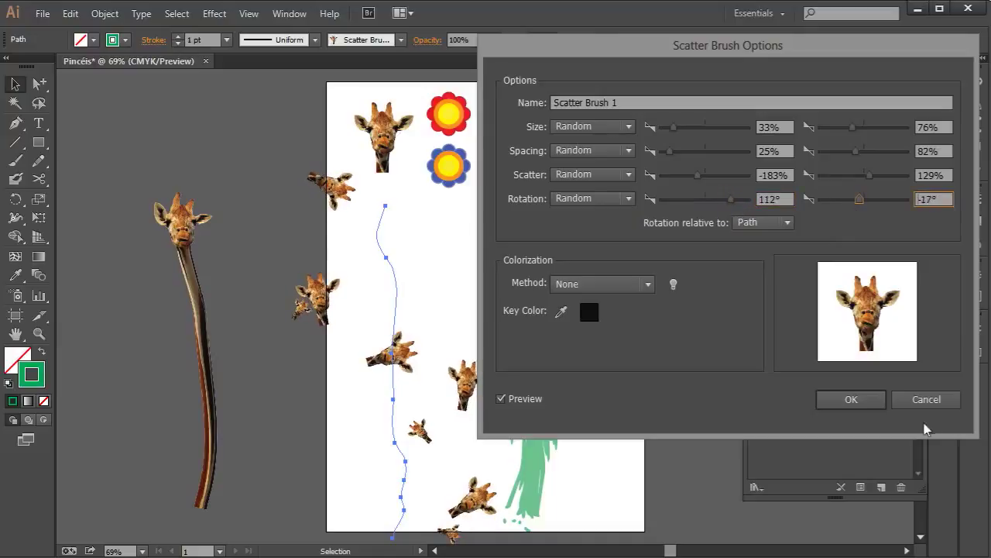
{"action": "left_click", "coordinate": [868, 401]}
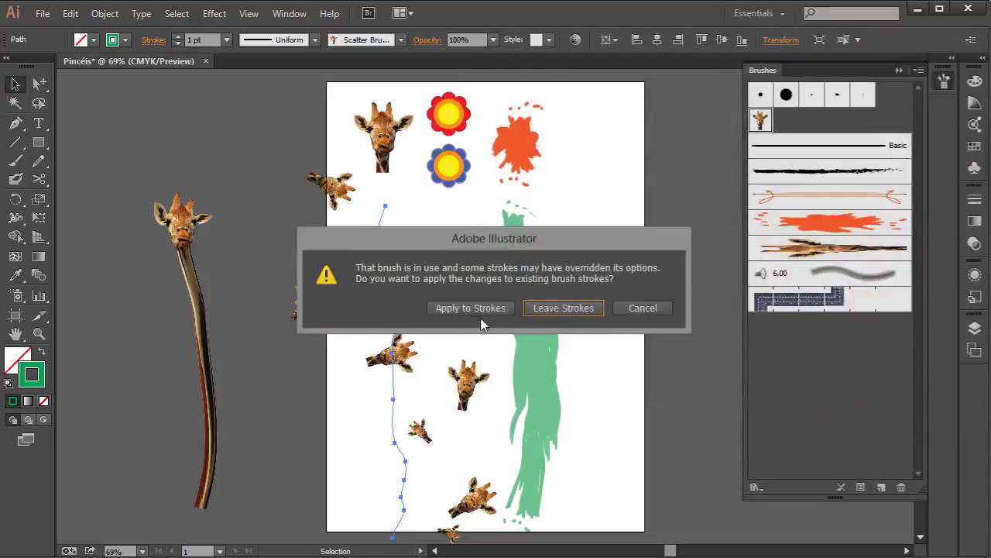
{"action": "left_click", "coordinate": [471, 310]}
Step: Paint a long test stroke across the artboard with the giraffe scatter brush and undo it
{"action": "key", "text": "b"}
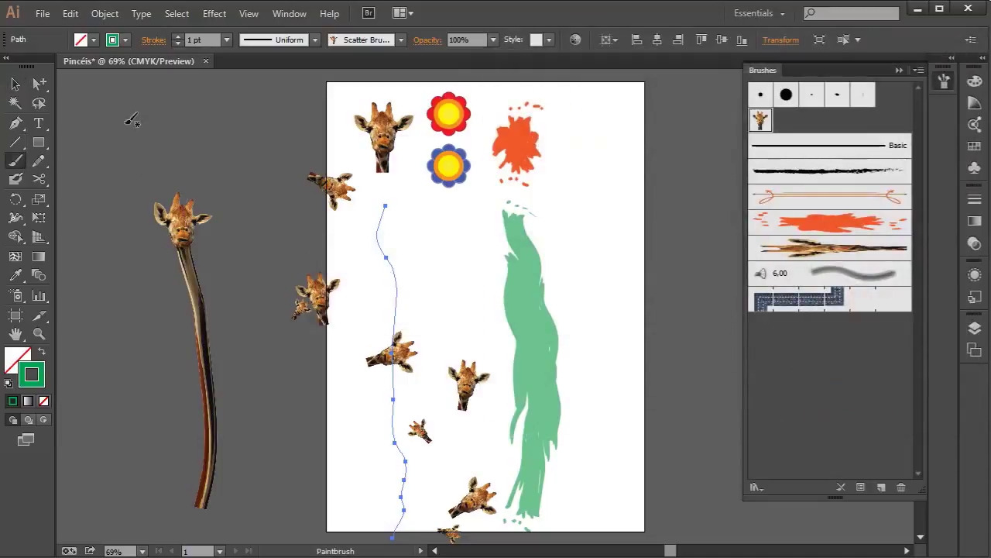
{"action": "mouse_move", "coordinate": [175, 129]}
{"action": "left_mouse_down"}
{"action": "mouse_move", "coordinate": [287, 220]}
{"action": "mouse_move", "coordinate": [660, 380]}
{"action": "left_mouse_up"}
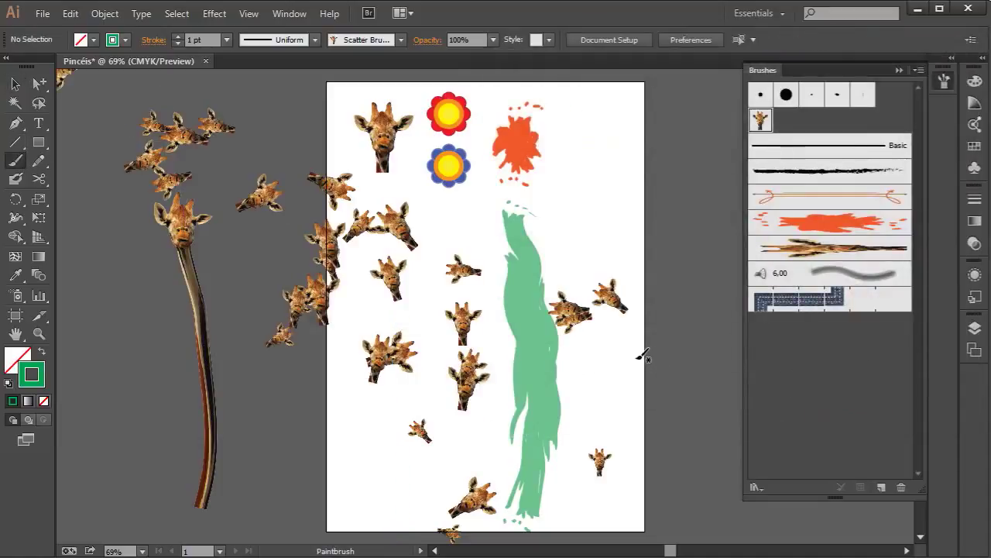
{"action": "key", "text": "ctrl+z"}
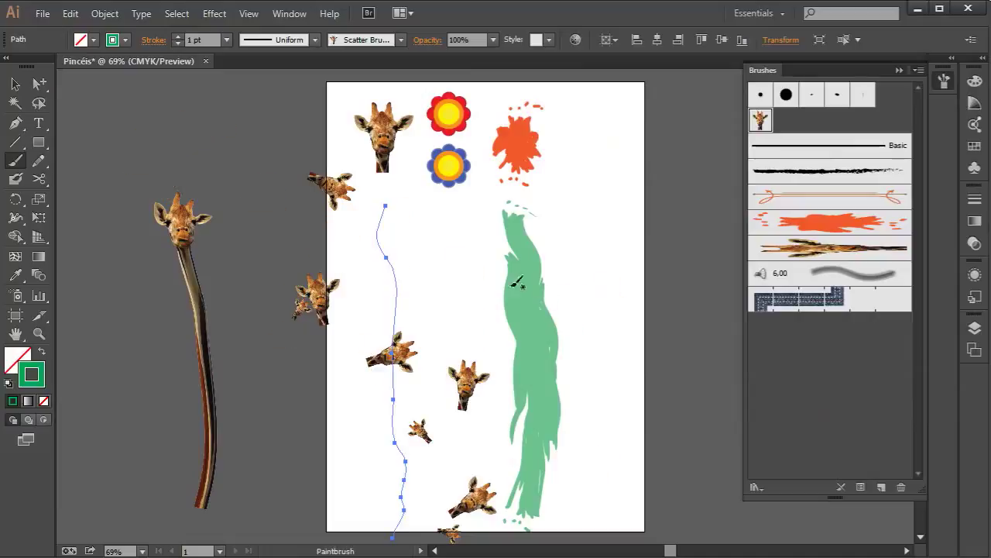
Step: Move the scattered giraffe stroke off the artboard's left side and the green splatter stroke off its right side
{"action": "left_click", "coordinate": [15, 83]}
{"action": "mouse_move", "coordinate": [393, 313]}
{"action": "left_mouse_down"}
{"action": "mouse_move", "coordinate": [260, 271]}
{"action": "mouse_move", "coordinate": [241, 277]}
{"action": "left_mouse_up"}
{"action": "left_click", "coordinate": [500, 278]}
{"action": "left_click_drag", "start_coordinate": [538, 310], "coordinate": [706, 301]}
Step: Save the blue flower and the red flower as separate pattern swatches, and clear the selection
{"action": "mouse_move", "coordinate": [469, 200]}
{"action": "left_mouse_down"}
{"action": "mouse_move", "coordinate": [420, 158]}
{"action": "mouse_move", "coordinate": [421, 143]}
{"action": "left_mouse_up"}
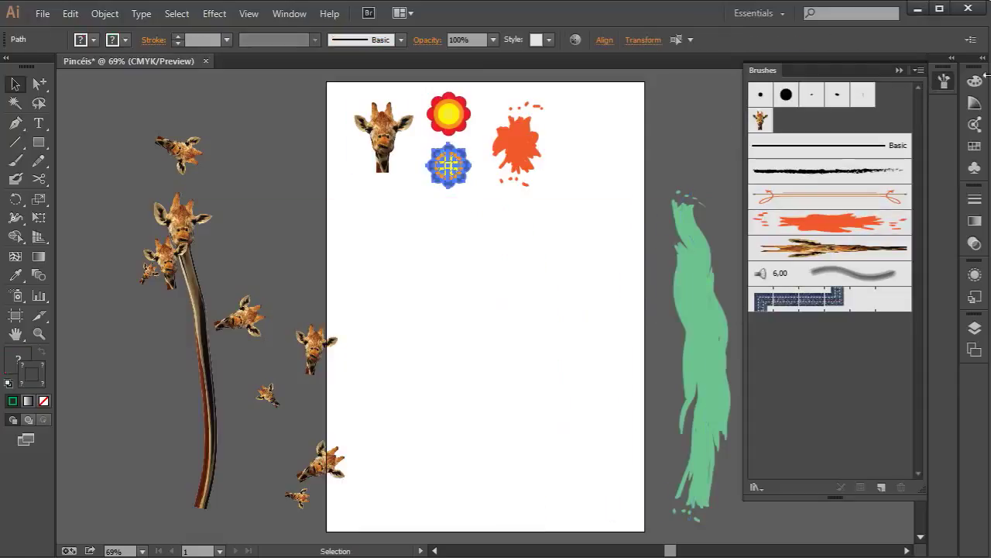
{"action": "left_click", "coordinate": [974, 101]}
{"action": "left_click", "coordinate": [974, 81]}
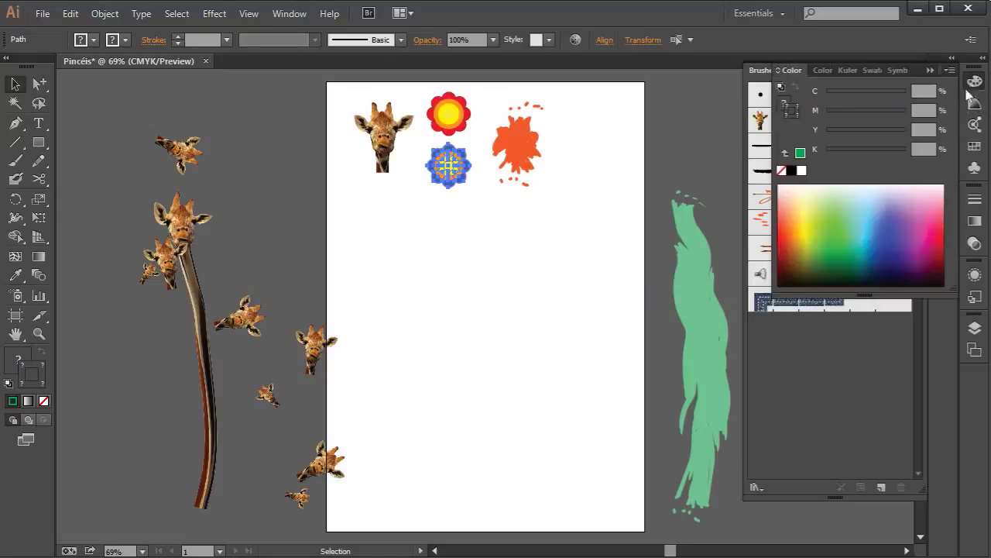
{"action": "left_click", "coordinate": [974, 147]}
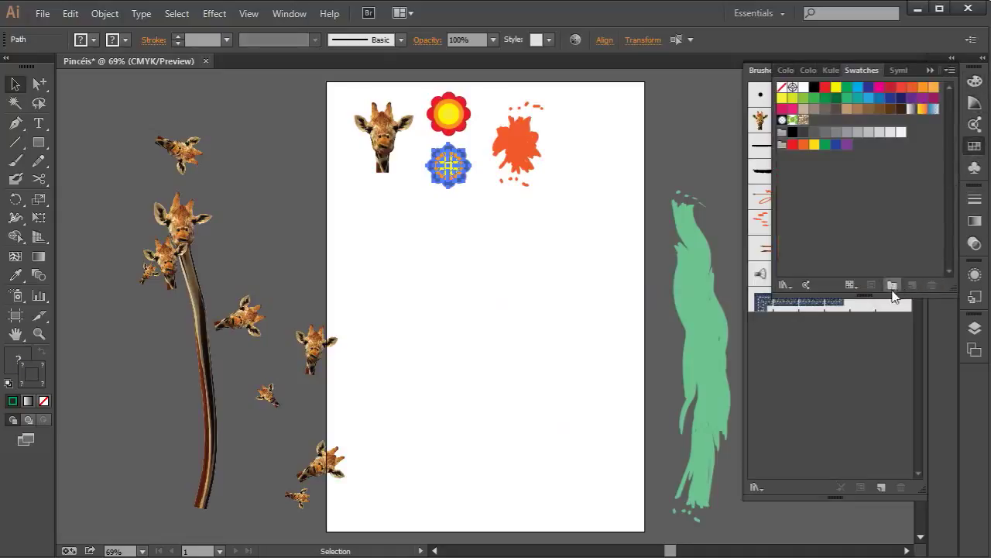
{"action": "left_click_drag", "start_coordinate": [450, 172], "coordinate": [873, 209]}
{"action": "left_click_drag", "start_coordinate": [423, 88], "coordinate": [885, 166]}
{"action": "left_click", "coordinate": [501, 326]}
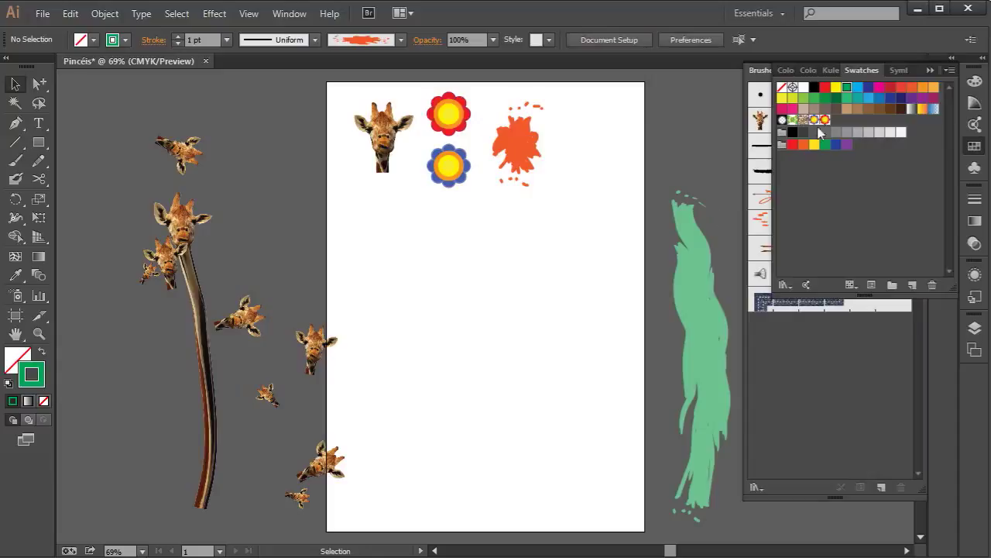
Step: Draw a large rectangle below the artwork, fill it with the blue flower pattern swatch, and delete it
{"action": "left_click", "coordinate": [38, 142]}
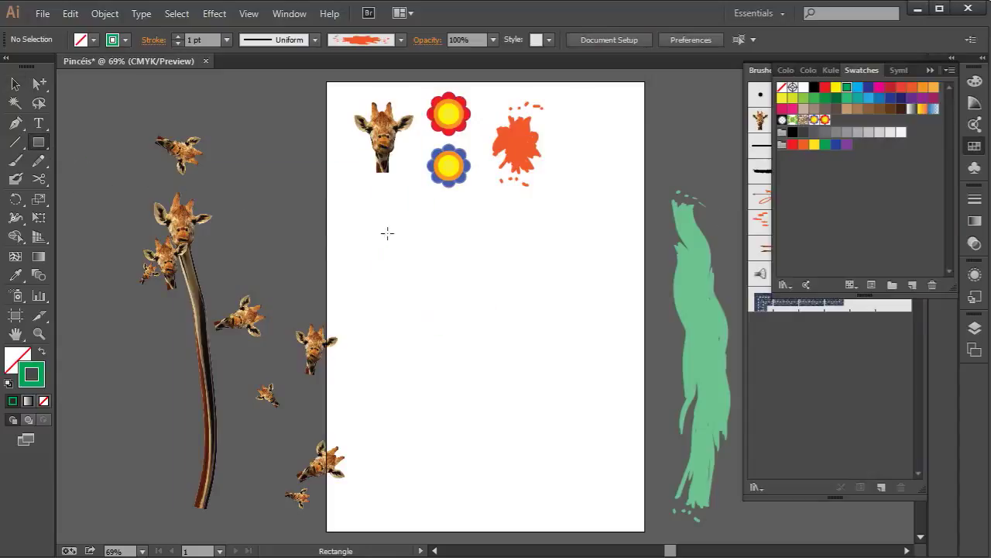
{"action": "left_click_drag", "start_coordinate": [387, 236], "coordinate": [601, 478]}
{"action": "left_click", "coordinate": [18, 359]}
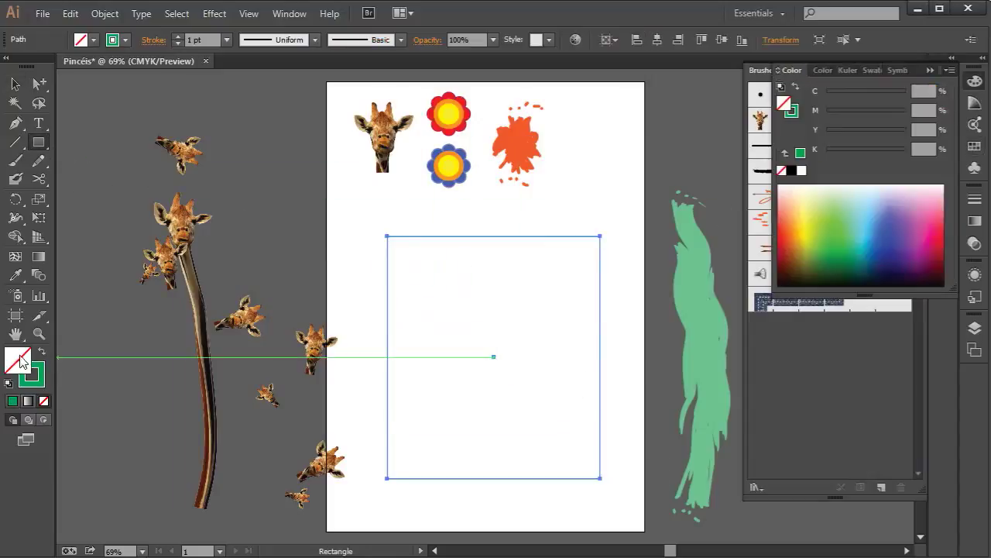
{"action": "left_click", "coordinate": [975, 102]}
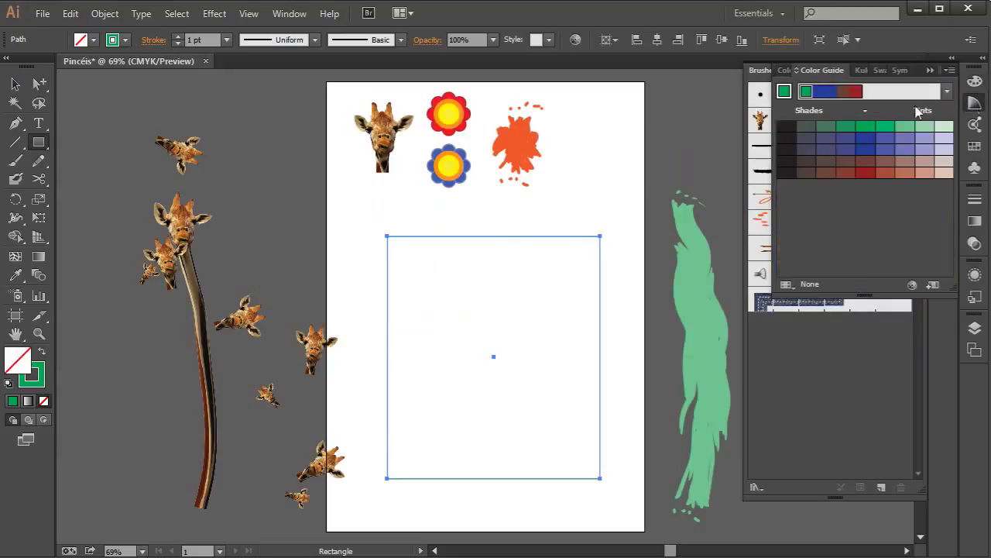
{"action": "left_click", "coordinate": [975, 146]}
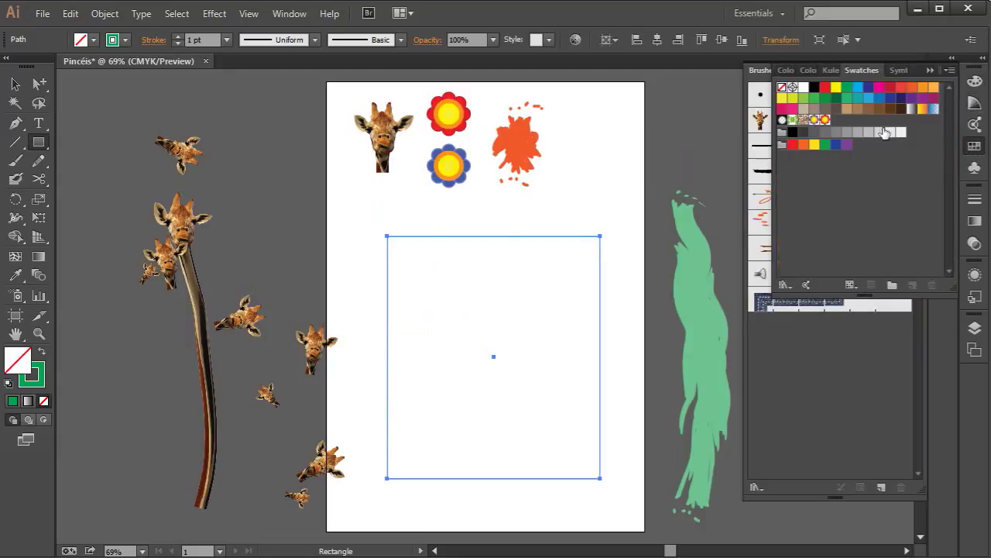
{"action": "left_click", "coordinate": [815, 120]}
{"action": "left_click", "coordinate": [824, 120]}
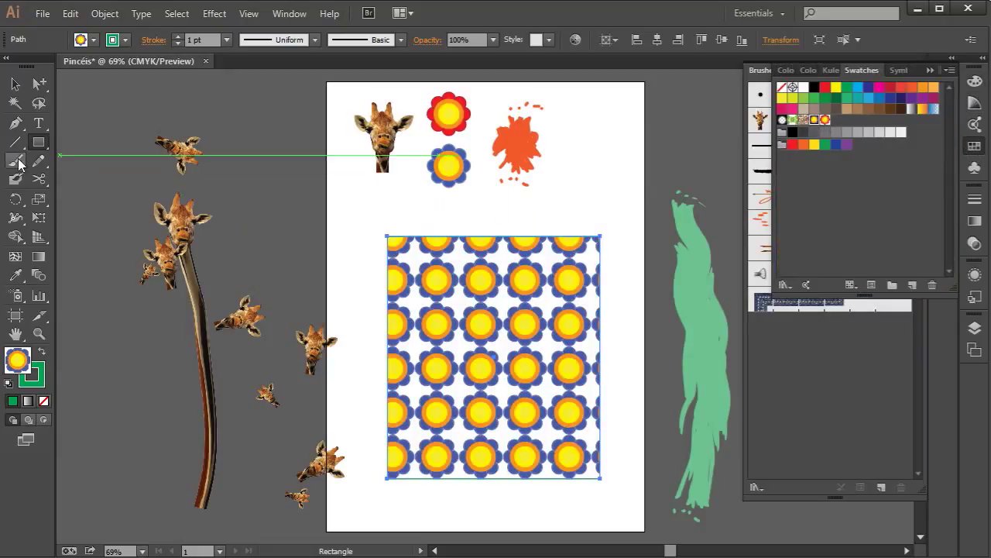
{"action": "left_click", "coordinate": [16, 87]}
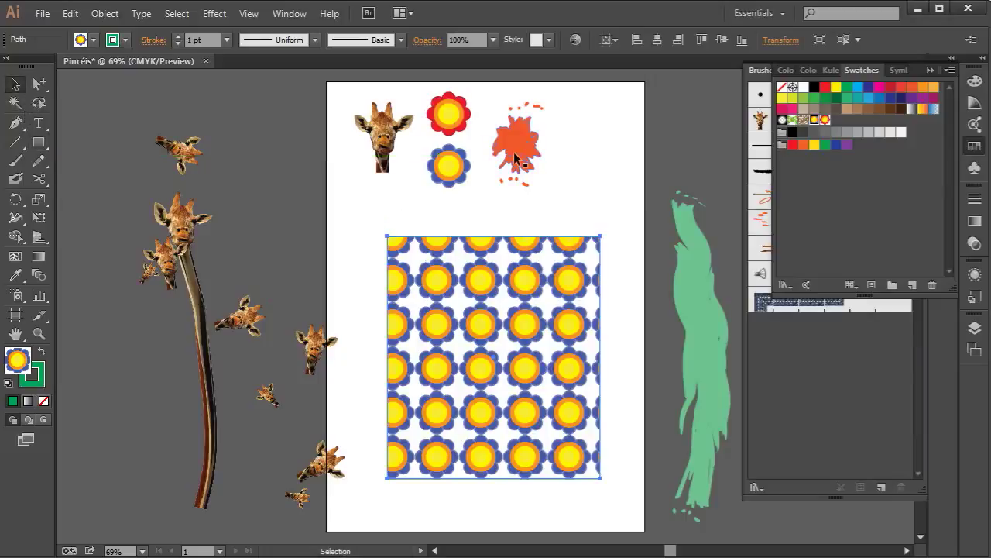
{"action": "key", "text": "Delete"}
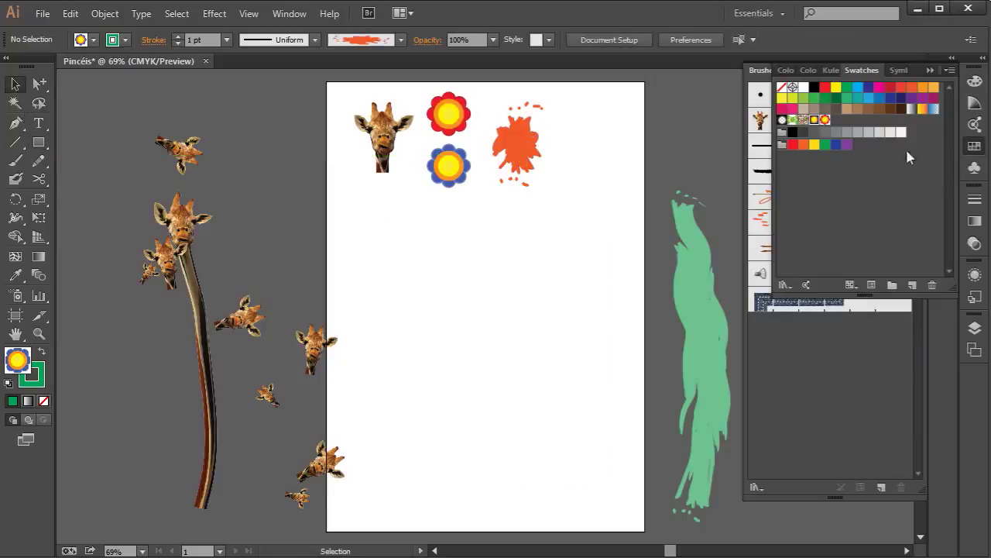
Step: Start a new Pattern Brush and assign the red flower swatch, New Pattern Swatch 4, to its inner corner tile
{"action": "left_click", "coordinate": [975, 147]}
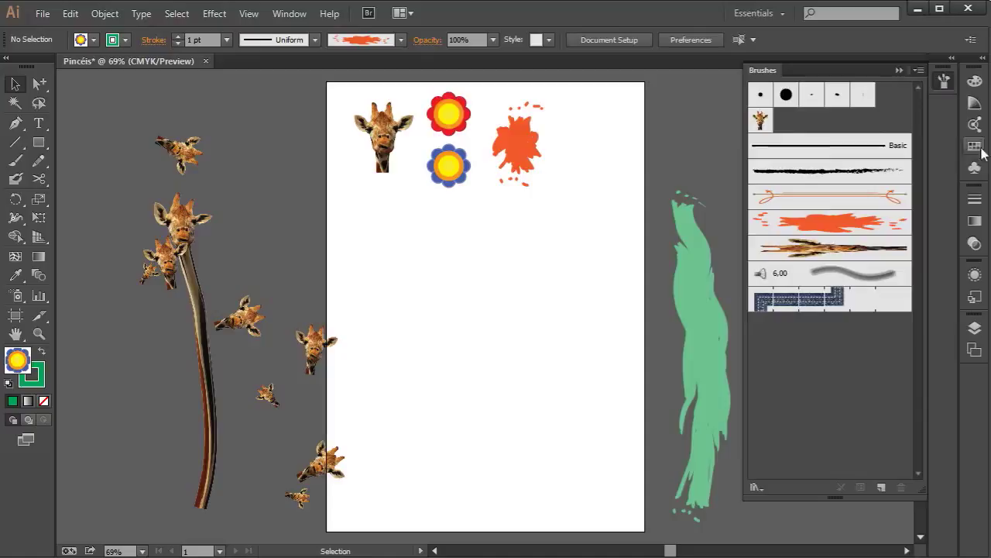
{"action": "left_click", "coordinate": [879, 487]}
{"action": "left_click", "coordinate": [651, 223]}
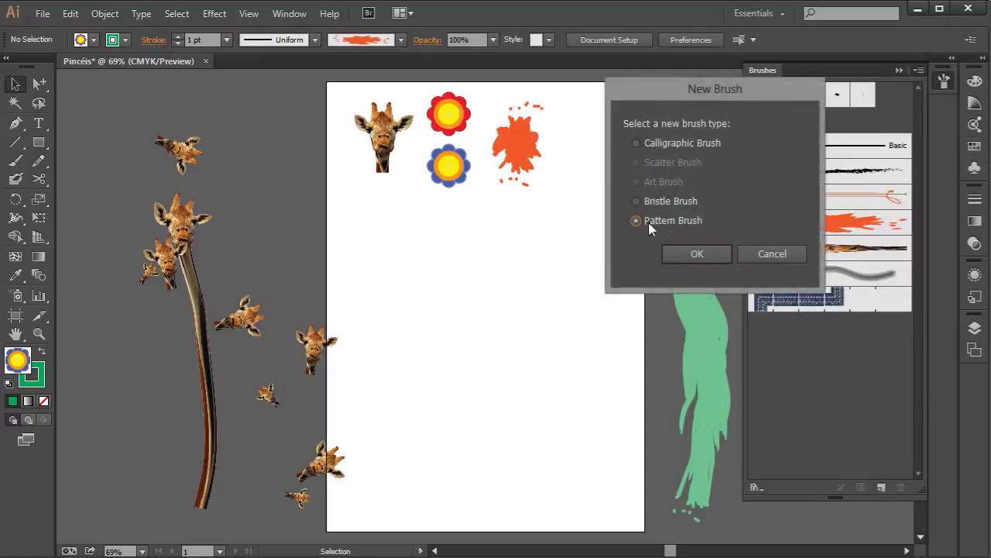
{"action": "left_click", "coordinate": [697, 254]}
{"action": "left_click_drag", "start_coordinate": [674, 47], "coordinate": [632, 44]}
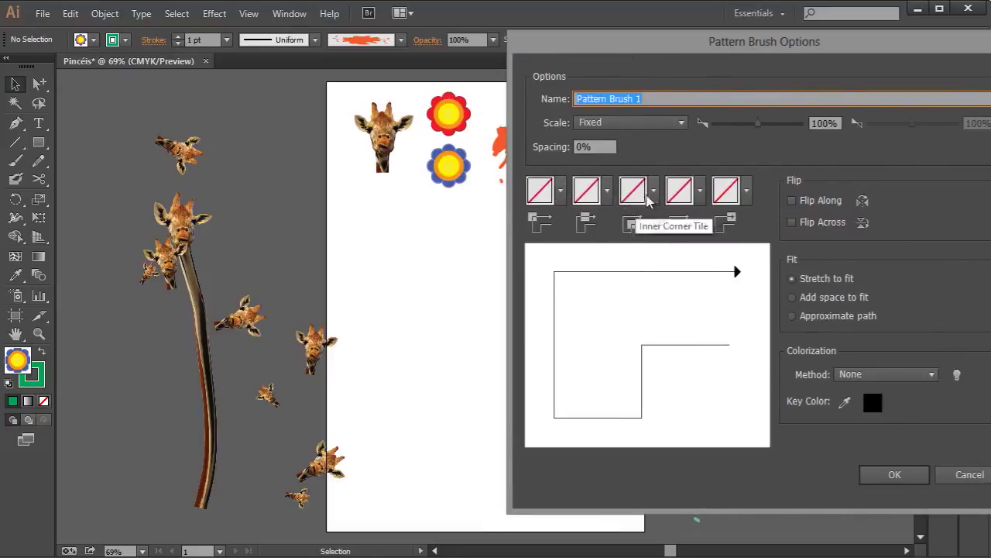
{"action": "left_click", "coordinate": [652, 192]}
{"action": "left_click_drag", "start_coordinate": [638, 274], "coordinate": [638, 349]}
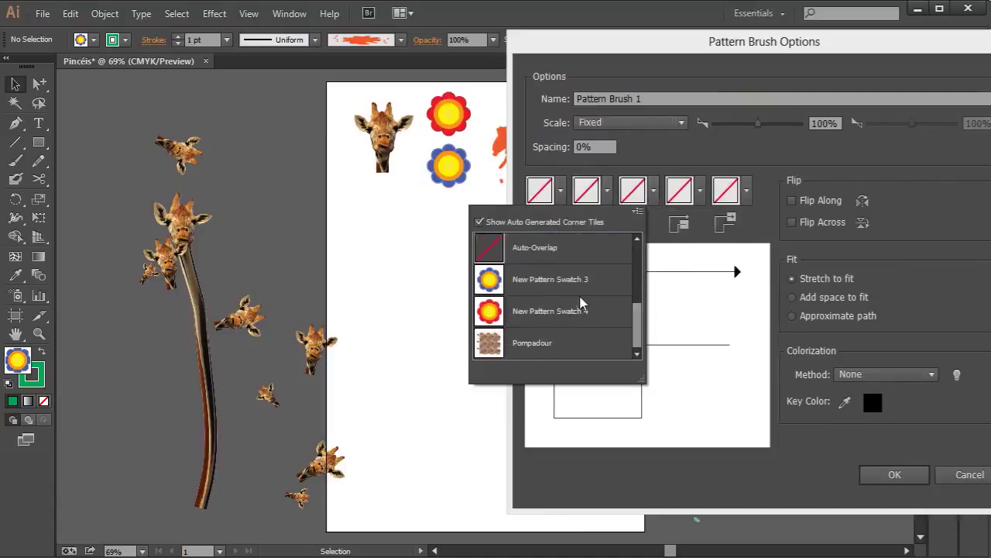
{"action": "left_click", "coordinate": [579, 306]}
Step: Assign the red flower swatch to the outer corner tile and the blue flower swatch, New Pattern Swatch 3, to the side tile
{"action": "left_click", "coordinate": [561, 192]}
{"action": "left_click", "coordinate": [557, 272]}
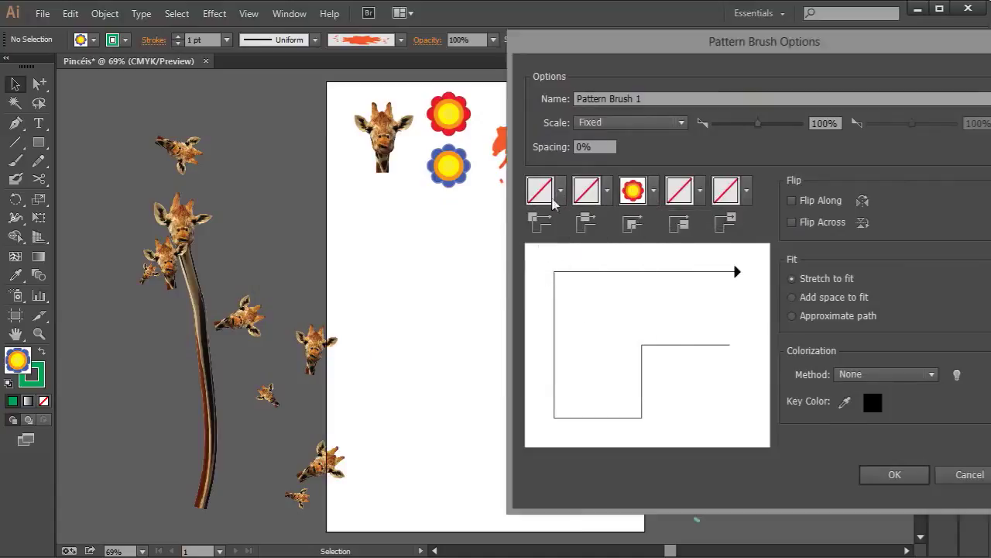
{"action": "left_click", "coordinate": [558, 197]}
{"action": "left_click_drag", "start_coordinate": [544, 271], "coordinate": [545, 333]}
{"action": "left_click", "coordinate": [503, 319]}
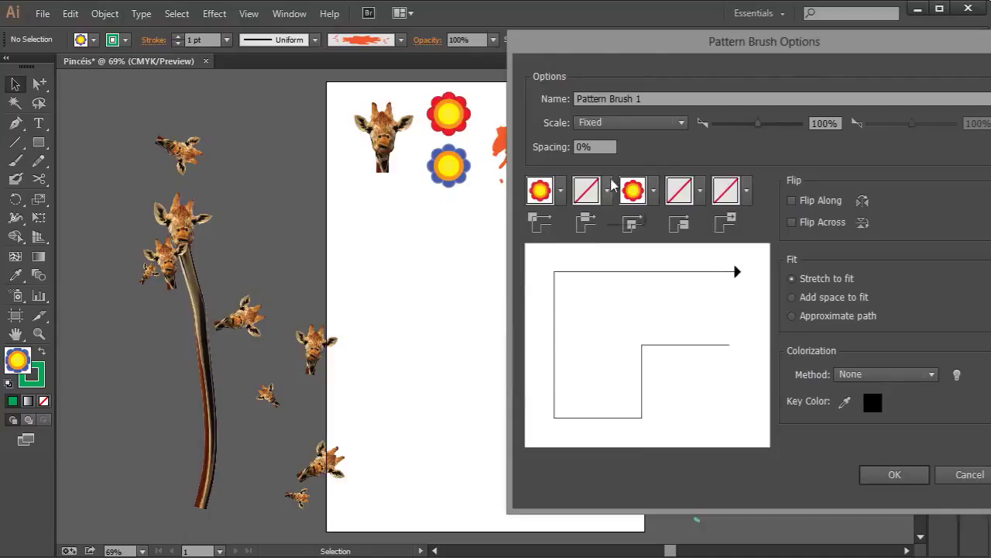
{"action": "left_click", "coordinate": [608, 197]}
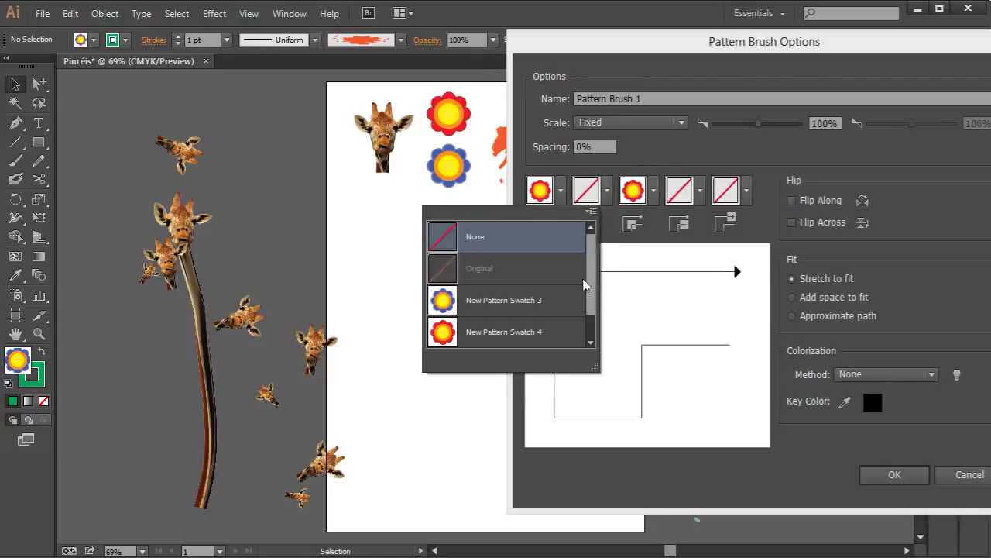
{"action": "left_click", "coordinate": [559, 306]}
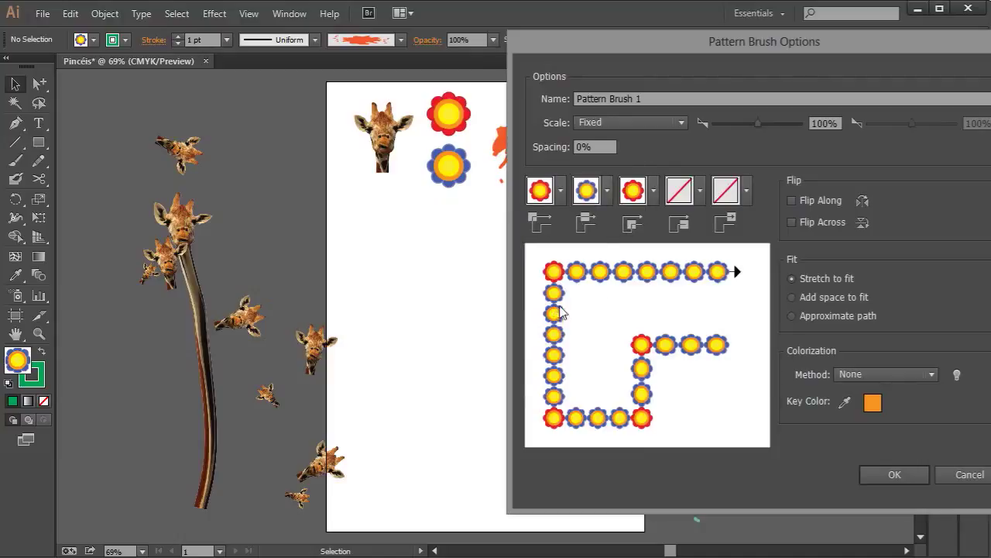
Step: Assign the red flower swatch to the pattern brush's start tile
{"action": "left_click", "coordinate": [700, 191]}
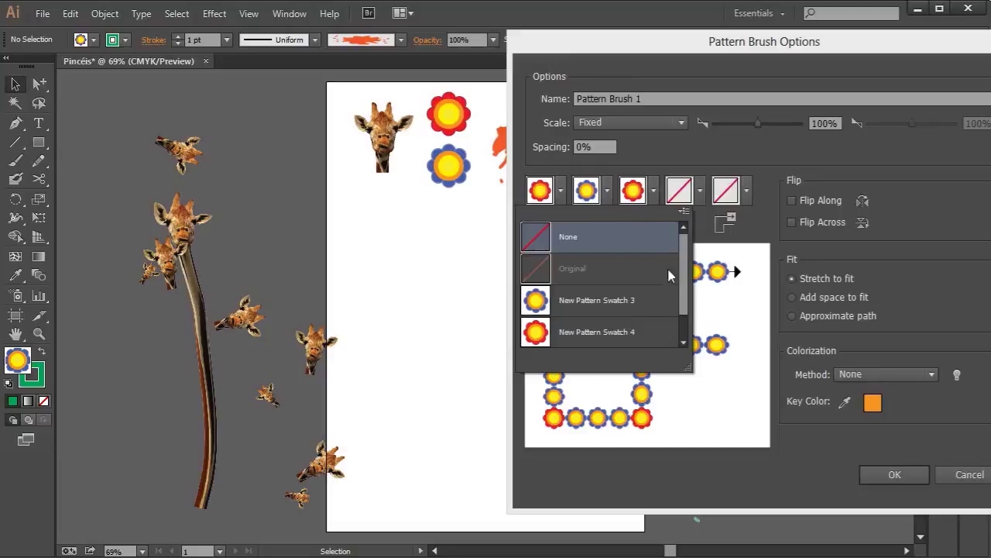
{"action": "scroll", "coordinate": [692, 306], "scroll_direction": "down", "scroll_amount": 1}
{"action": "left_click", "coordinate": [608, 307]}
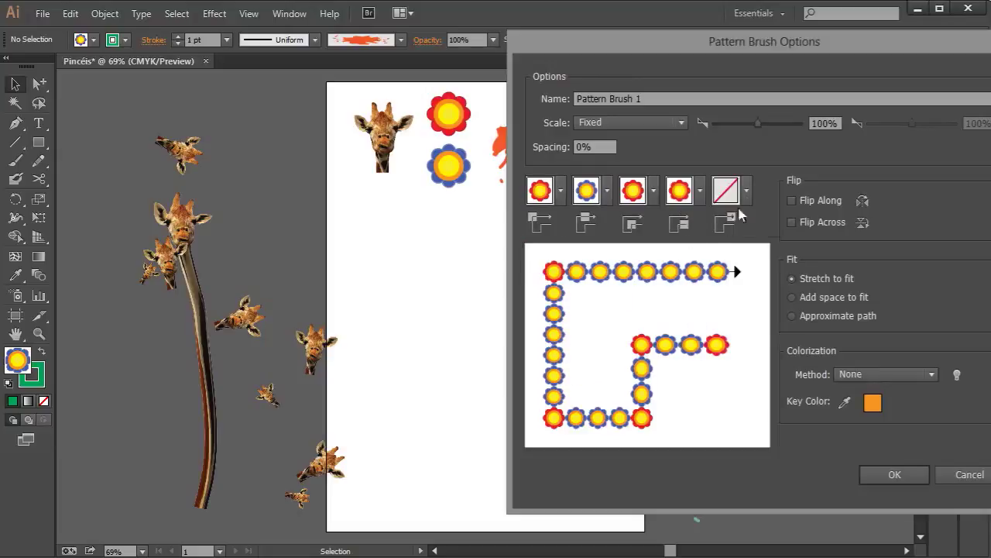
Step: Assign the red flower swatch to the pattern brush's end tile and create the brush
{"action": "left_click", "coordinate": [746, 190]}
{"action": "left_click", "coordinate": [673, 333]}
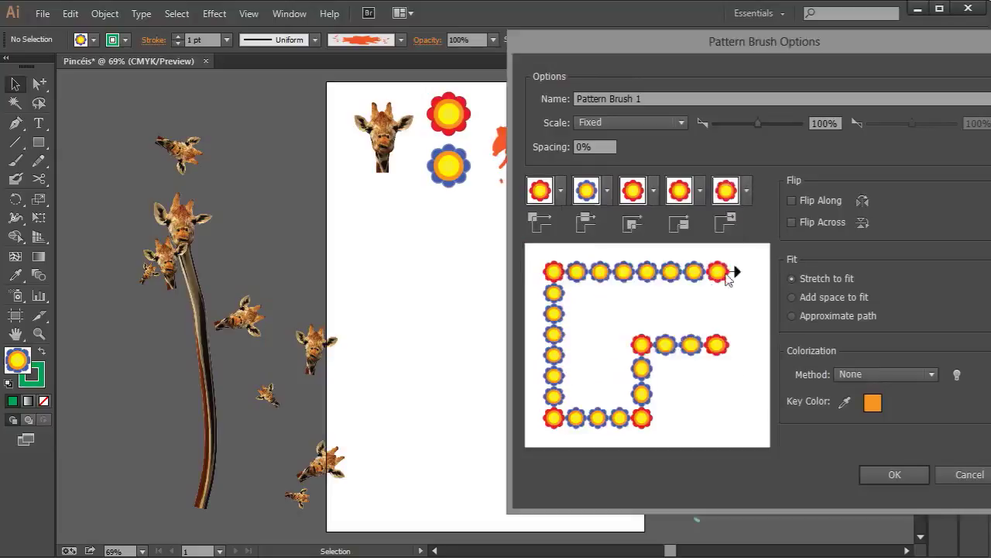
{"action": "left_click", "coordinate": [896, 476]}
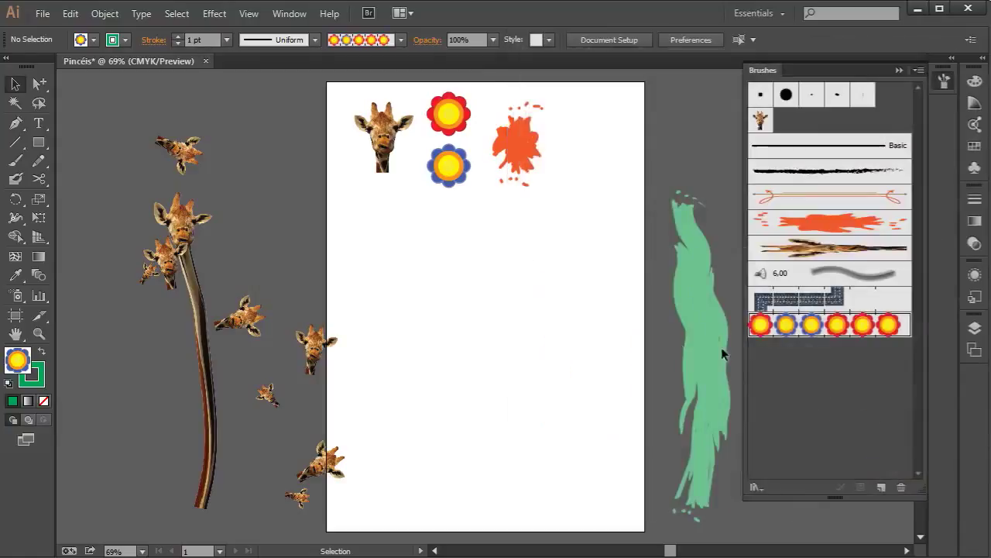
Step: Try the new flower pattern brush by painting a large freehand closed loop below the artwork, and undo it
{"action": "left_click", "coordinate": [16, 160]}
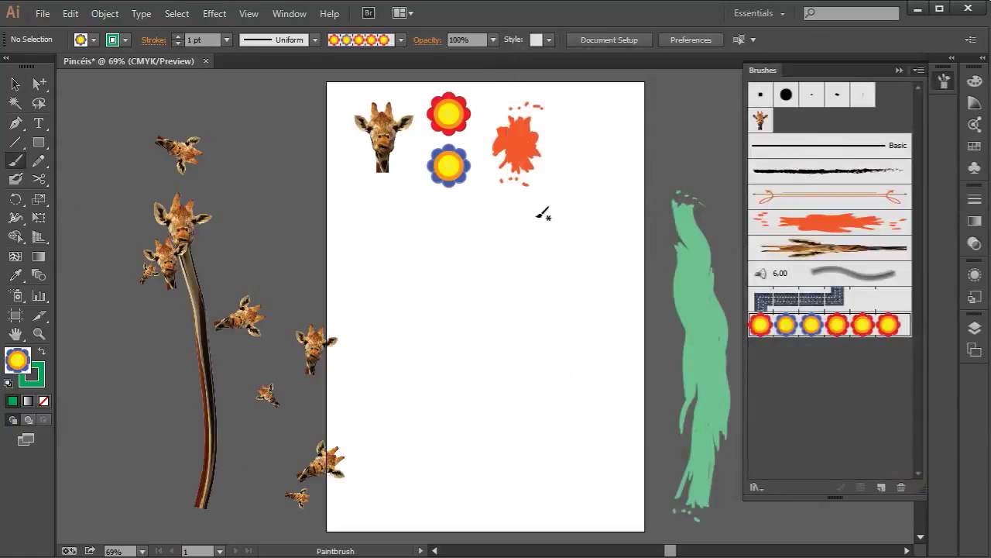
{"action": "mouse_move", "coordinate": [545, 223]}
{"action": "left_mouse_down"}
{"action": "mouse_move", "coordinate": [367, 242]}
{"action": "mouse_move", "coordinate": [384, 262]}
{"action": "mouse_move", "coordinate": [411, 490]}
{"action": "mouse_move", "coordinate": [484, 461]}
{"action": "mouse_move", "coordinate": [633, 465]}
{"action": "left_mouse_up"}
{"action": "mouse_move", "coordinate": [581, 264]}
{"action": "left_mouse_down"}
{"action": "mouse_move", "coordinate": [590, 355]}
{"action": "mouse_move", "coordinate": [553, 271]}
{"action": "left_mouse_up"}
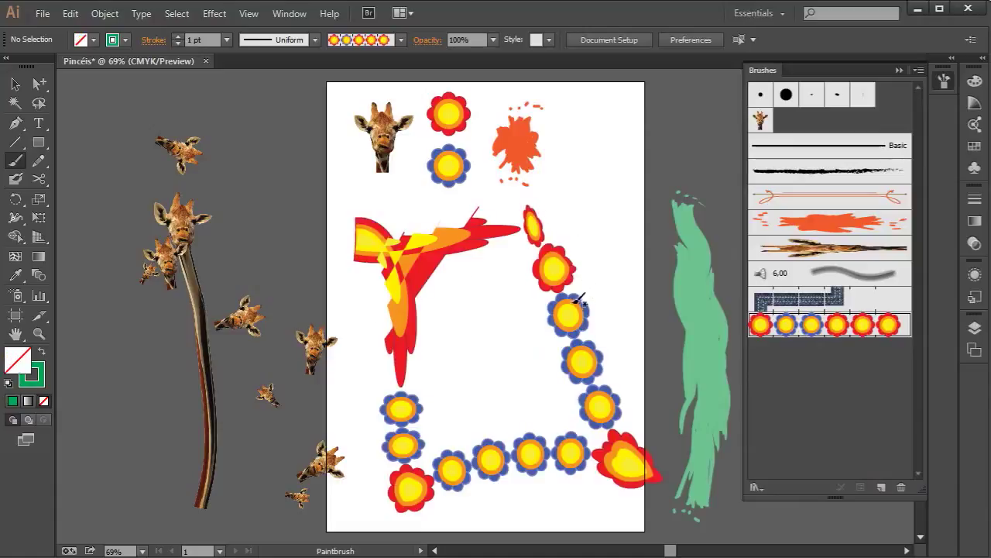
{"action": "key", "text": "ctrl+z"}
Step: Draw a large rectangle below the artwork and set its fill to none
{"action": "left_click", "coordinate": [39, 142]}
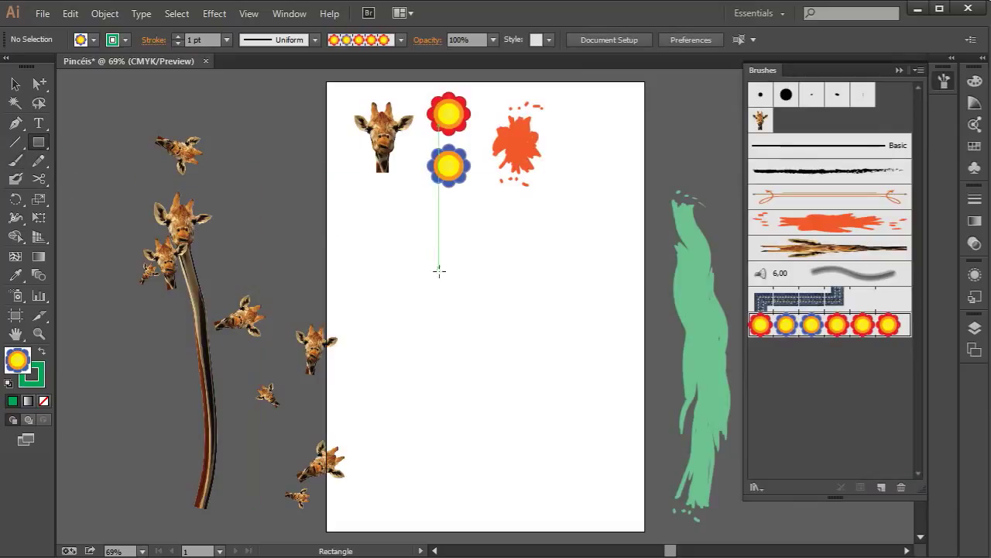
{"action": "left_click_drag", "start_coordinate": [408, 222], "coordinate": [602, 430]}
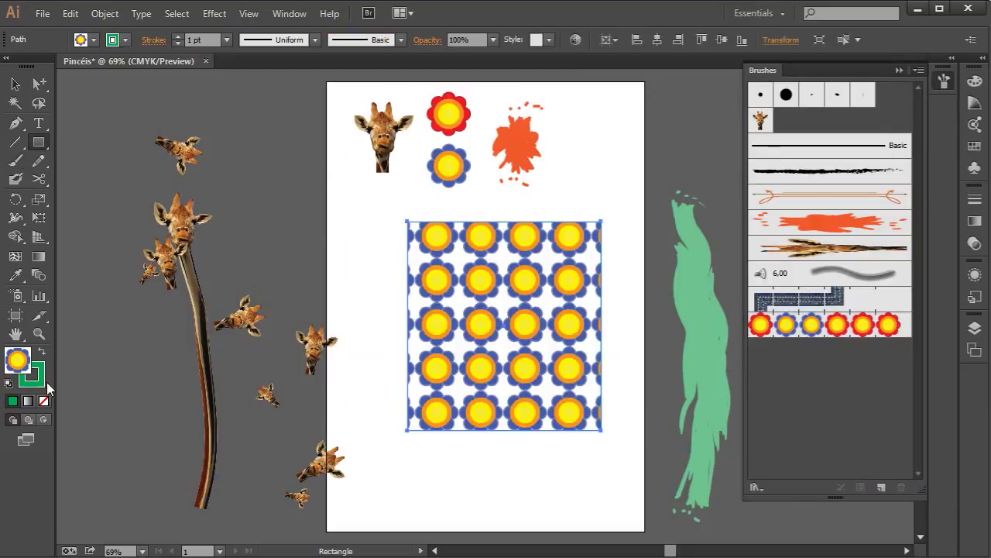
{"action": "left_click", "coordinate": [80, 40]}
{"action": "left_click", "coordinate": [15, 70]}
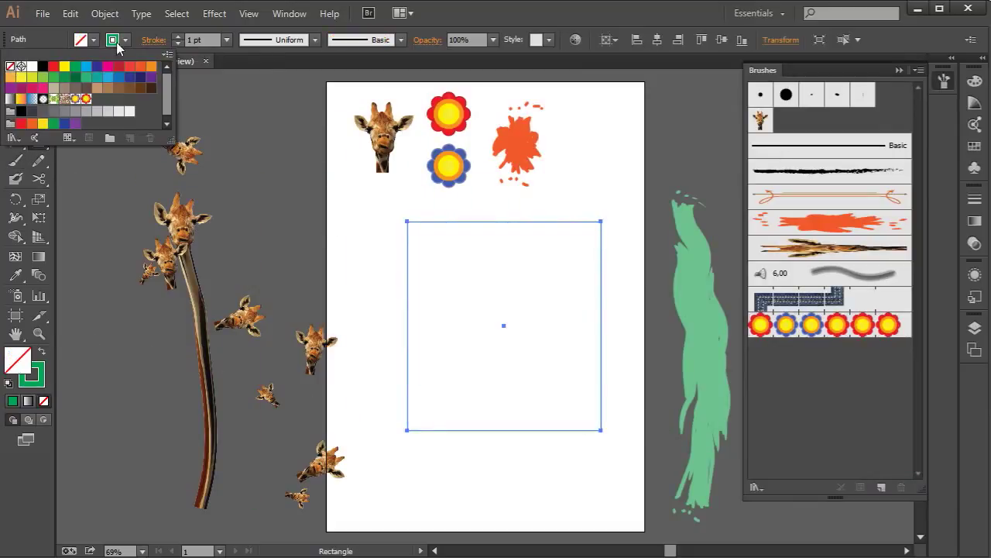
Step: Apply the flower pattern brush to the rectangle's stroke
{"action": "left_click", "coordinate": [126, 40]}
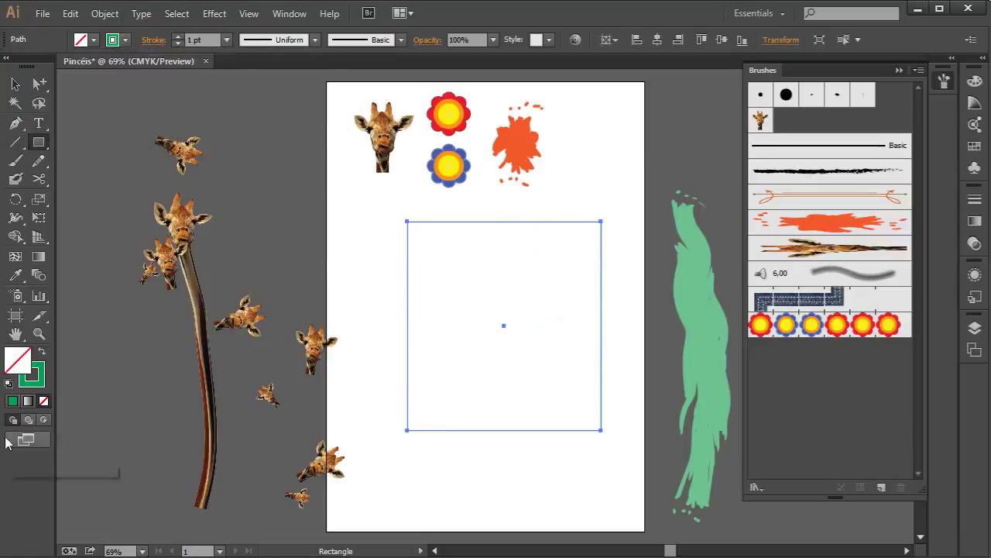
{"action": "left_click", "coordinate": [37, 377]}
{"action": "left_click", "coordinate": [834, 329]}
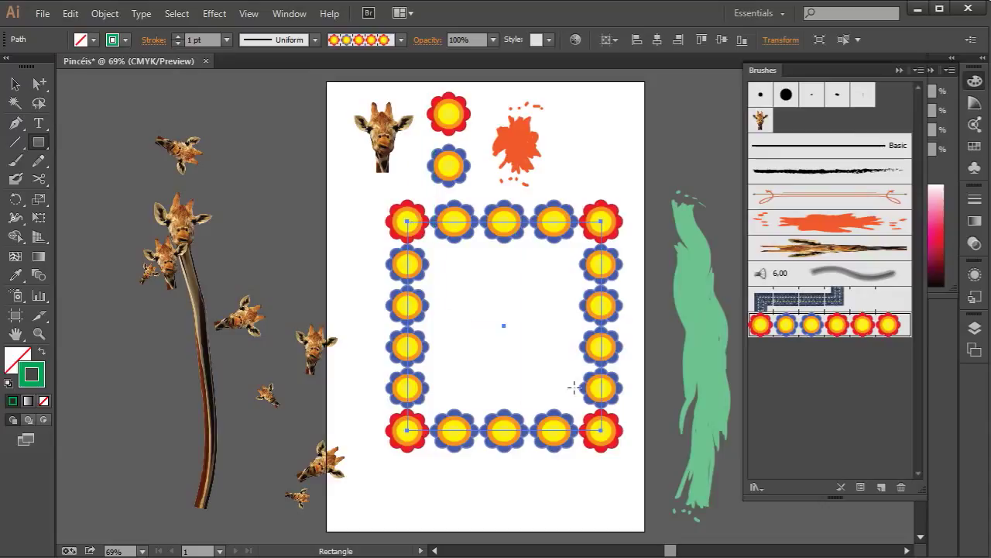
Step: Edit the flower pattern brush's options and reduce its scale to 39% with the preview on
{"action": "double_click", "coordinate": [836, 328]}
{"action": "left_click", "coordinate": [742, 124]}
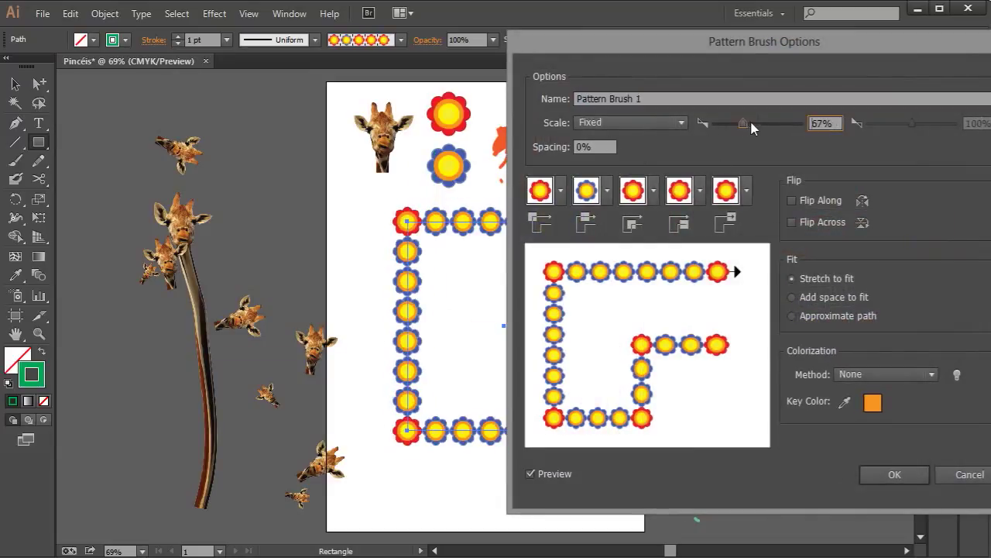
{"action": "left_click_drag", "start_coordinate": [748, 126], "coordinate": [737, 132]}
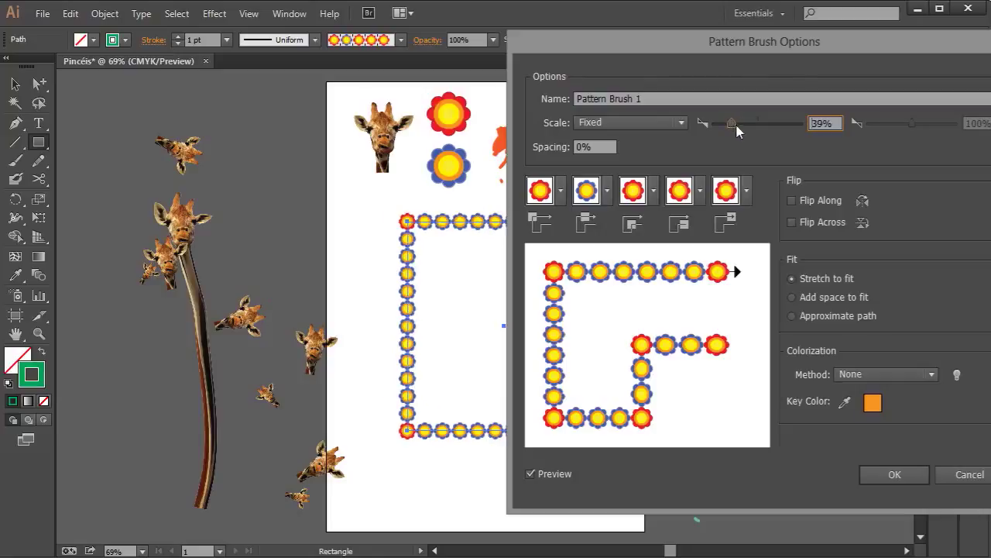
Step: Preview the Add space to fit and Approximate path options on the border, and return to Stretch to fit
{"action": "left_click", "coordinate": [834, 302]}
{"action": "left_click", "coordinate": [829, 317]}
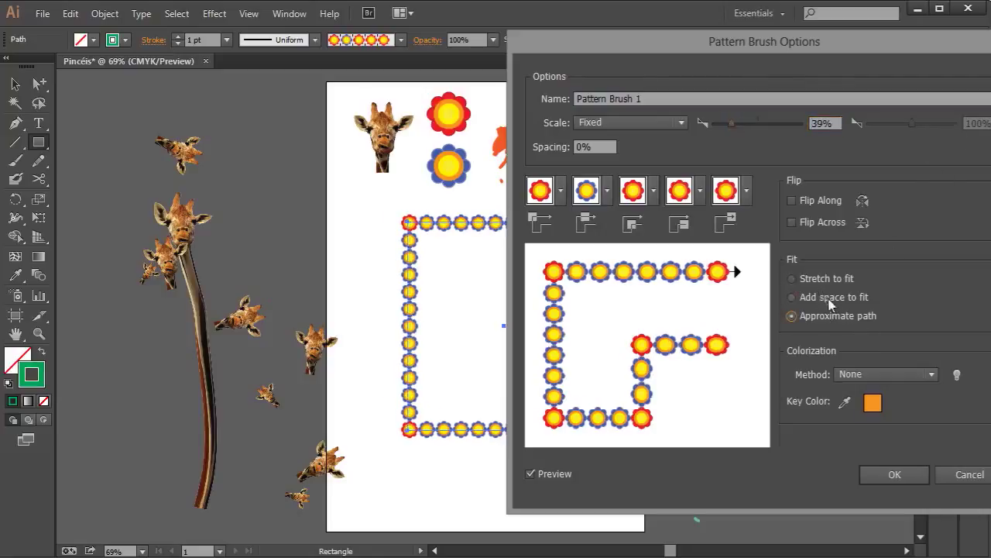
{"action": "left_click", "coordinate": [828, 282]}
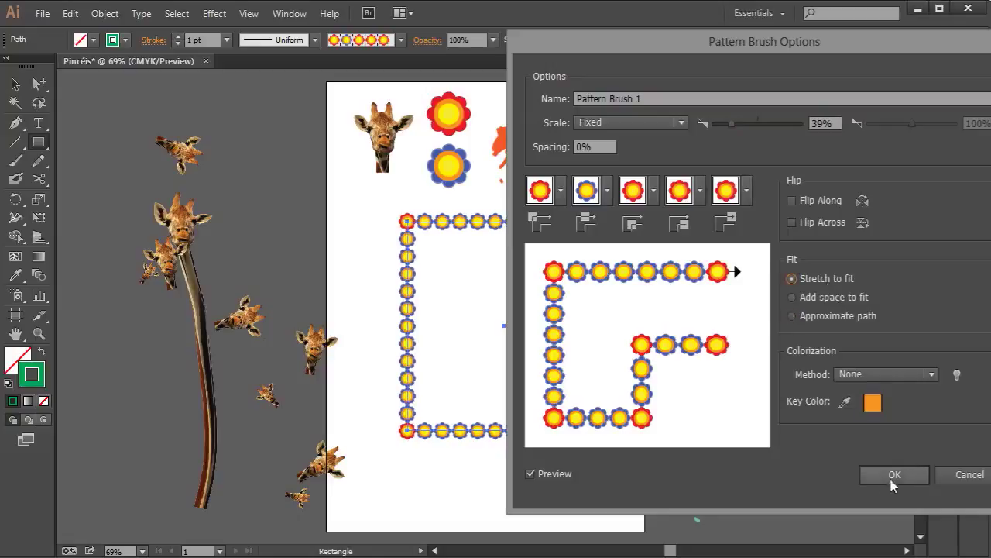
Step: Try the Tints and the Tints and Shades colorization methods on the flower border
{"action": "left_click", "coordinate": [862, 376]}
{"action": "left_click", "coordinate": [866, 408]}
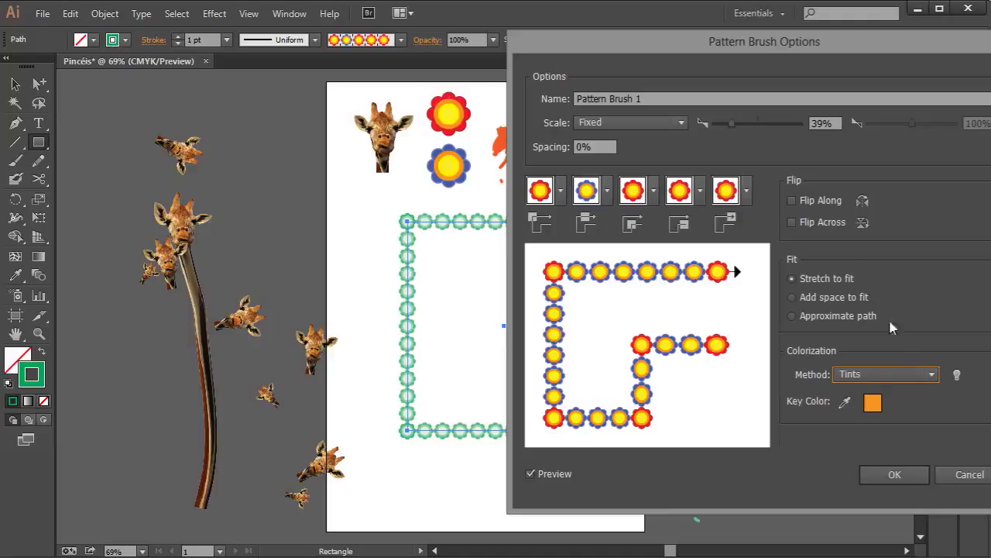
{"action": "left_click", "coordinate": [876, 375]}
{"action": "left_click", "coordinate": [877, 425]}
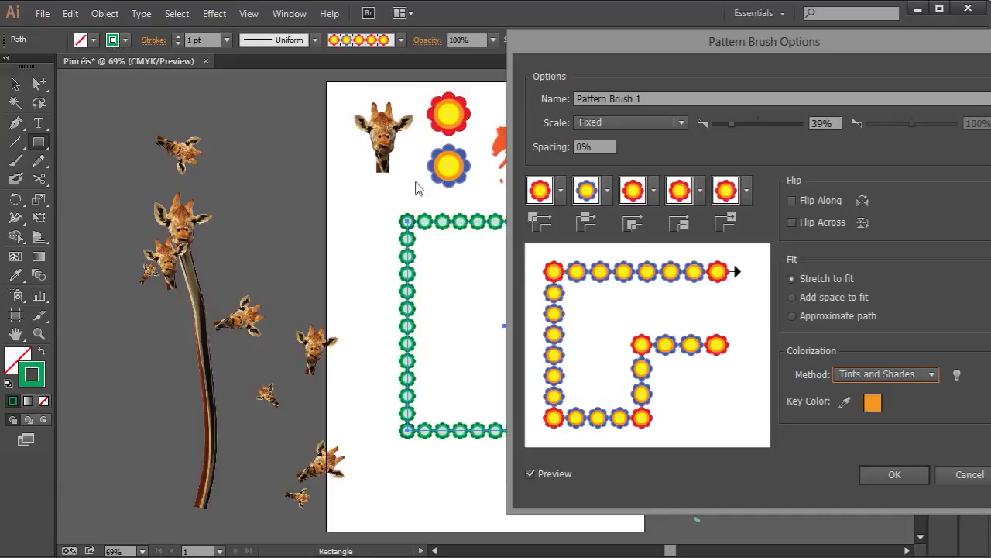
Step: Set the brush's colorization method to Hue Shift and apply the changes to the existing strokes
{"action": "left_click", "coordinate": [895, 374]}
{"action": "left_click", "coordinate": [877, 448]}
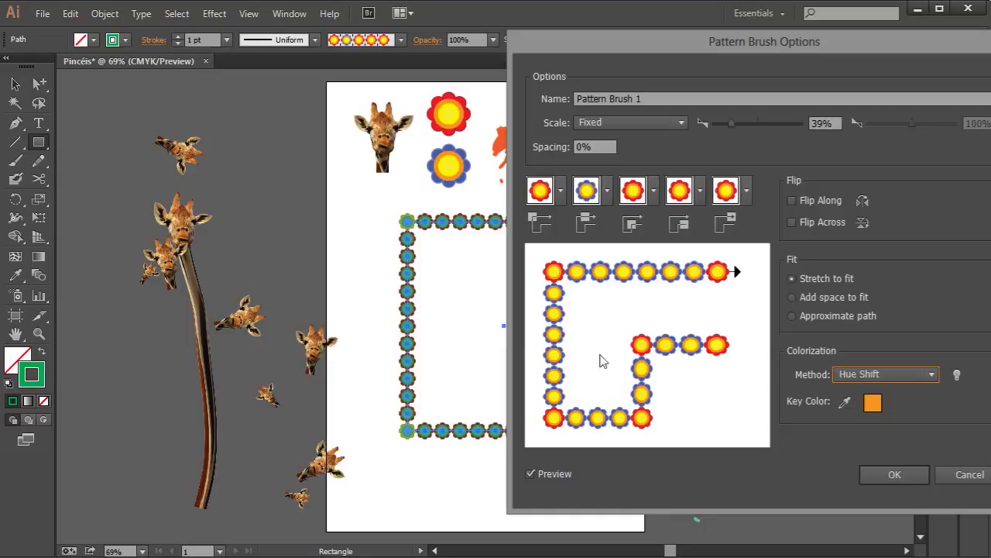
{"action": "left_click", "coordinate": [897, 473]}
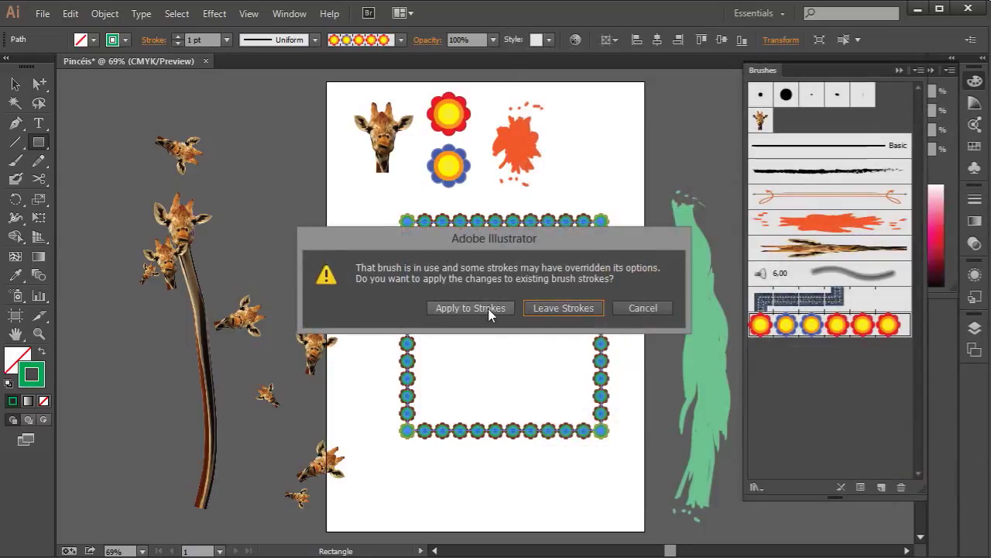
{"action": "left_click", "coordinate": [489, 308]}
Step: Recolor the flower border by trying different stroke swatches, finishing with a blue one
{"action": "left_click", "coordinate": [112, 40]}
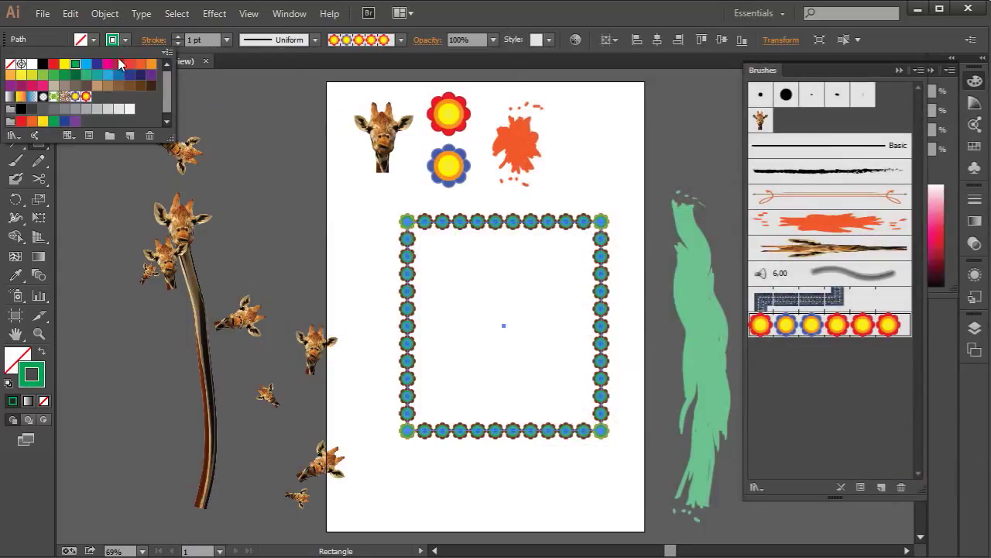
{"action": "left_click", "coordinate": [116, 76]}
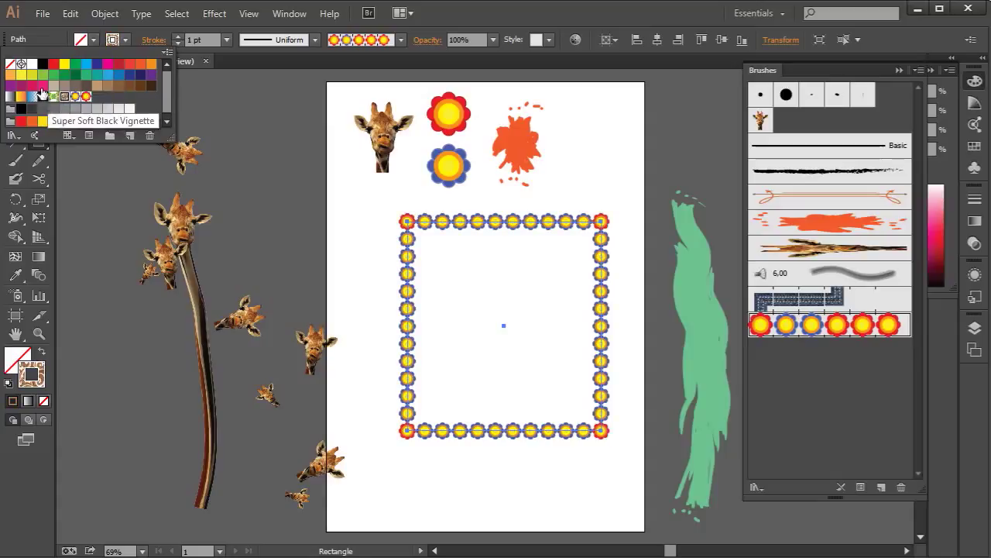
{"action": "left_click", "coordinate": [32, 85]}
{"action": "left_click", "coordinate": [108, 74]}
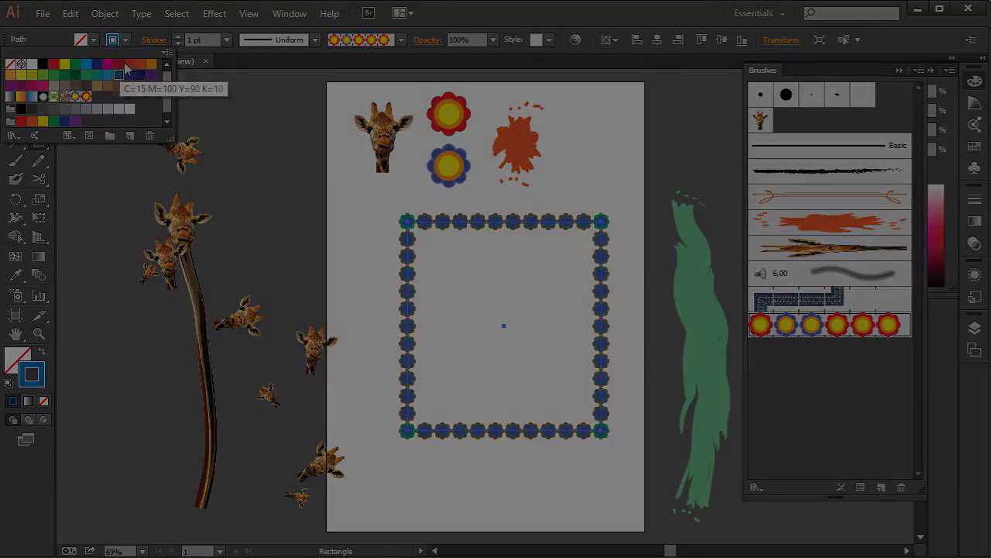